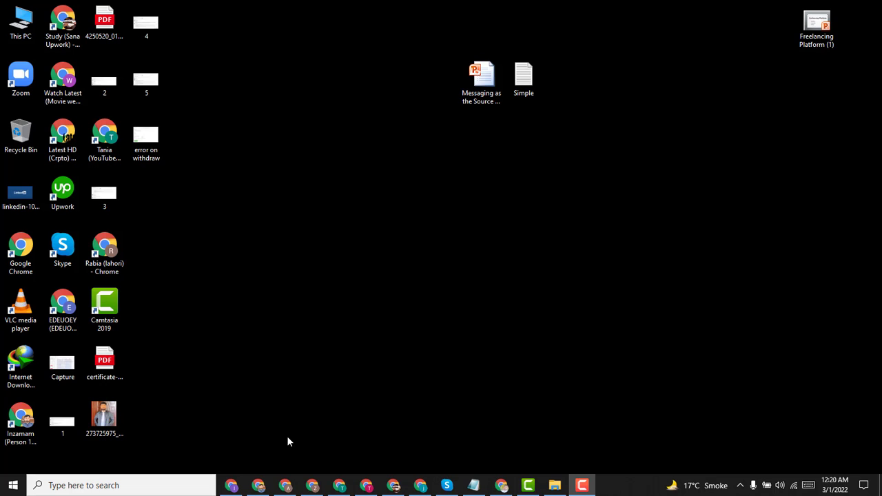
Step: Open the channel's public YouTube page from YouTube Studio and close the Google search tab
left_click(232, 485)
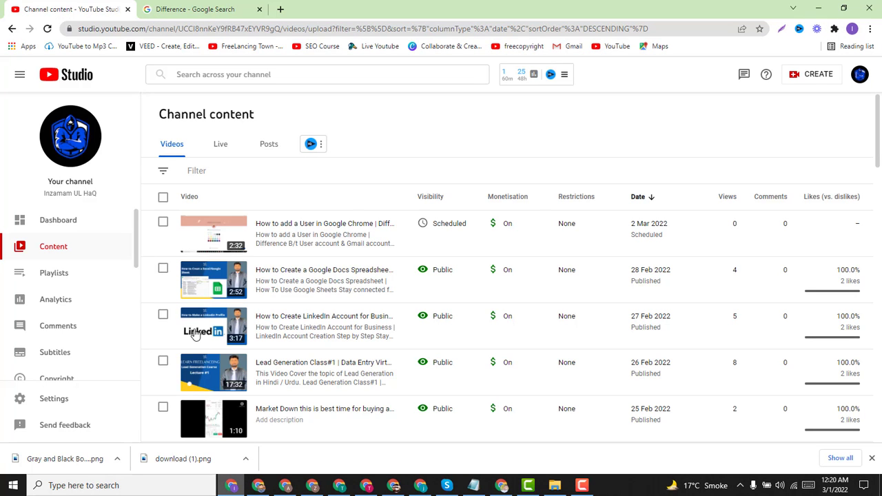
left_click(69, 136)
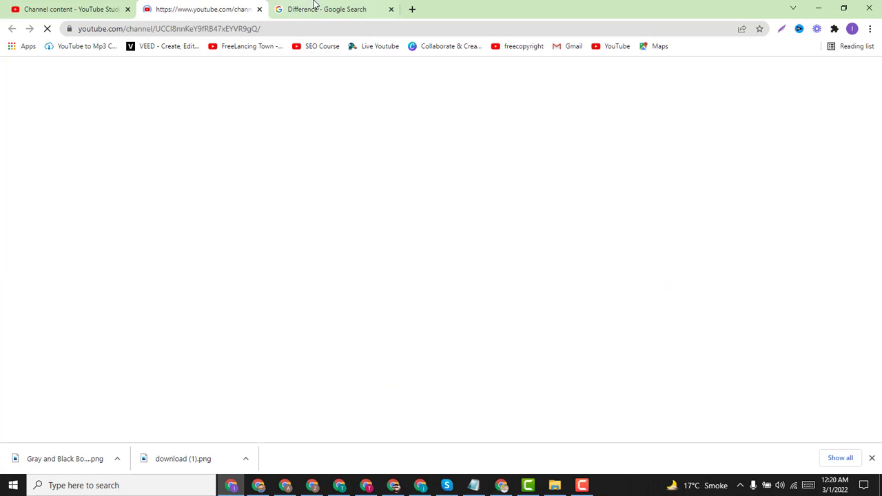
left_click(390, 9)
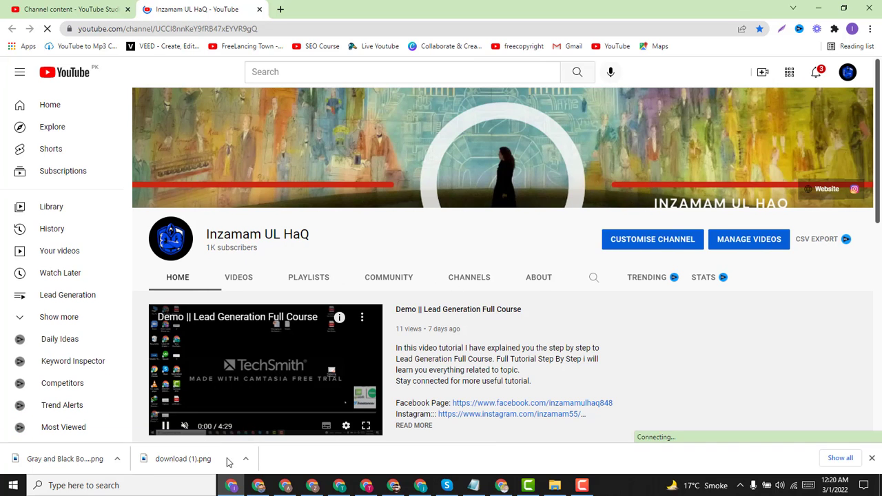
Step: Switch to the Chrome window with Upwork and dismiss the notice about events in Eastern Europe
left_click(259, 485)
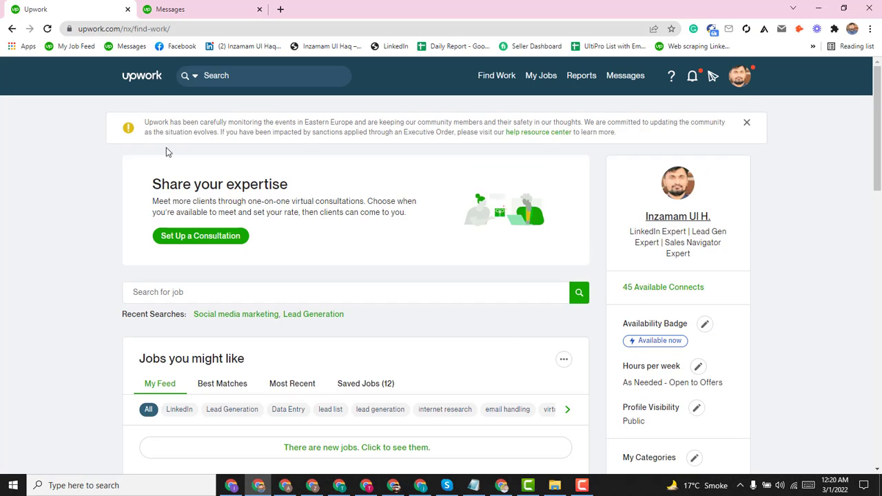
left_click(747, 125)
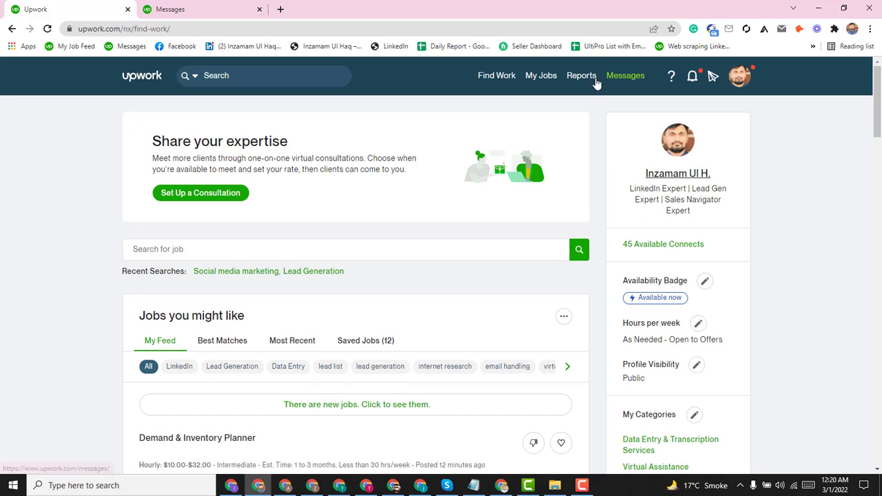
Step: Open the freelancer's own Upwork profile in a new tab and review it down to the skills and project catalog
mouse_move(503, 77)
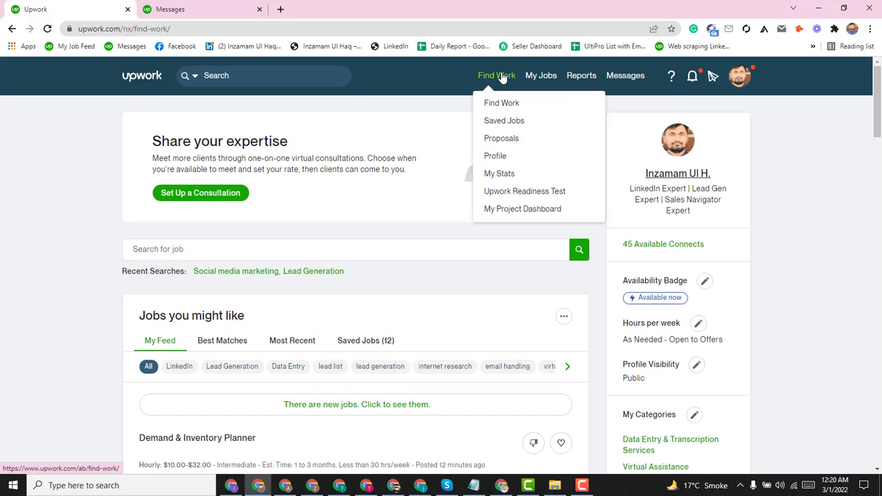
middle_click(492, 156)
left_click(182, 7)
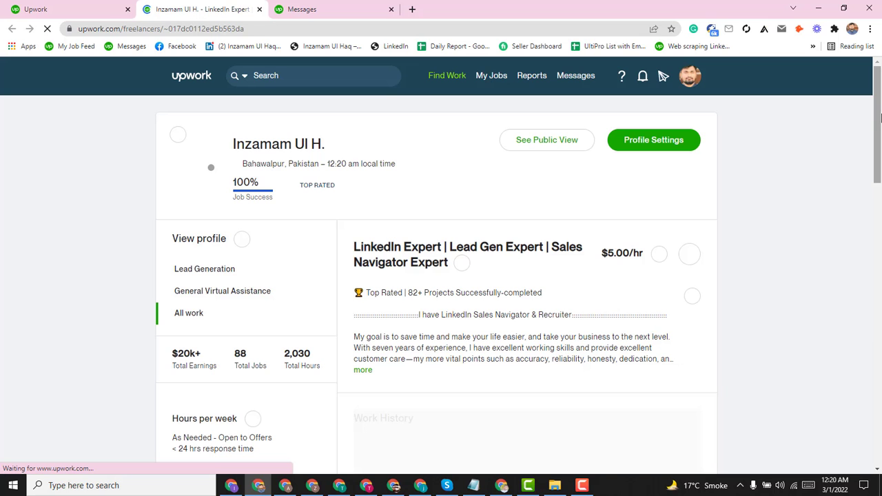
left_click_drag(881, 117, 879, 121)
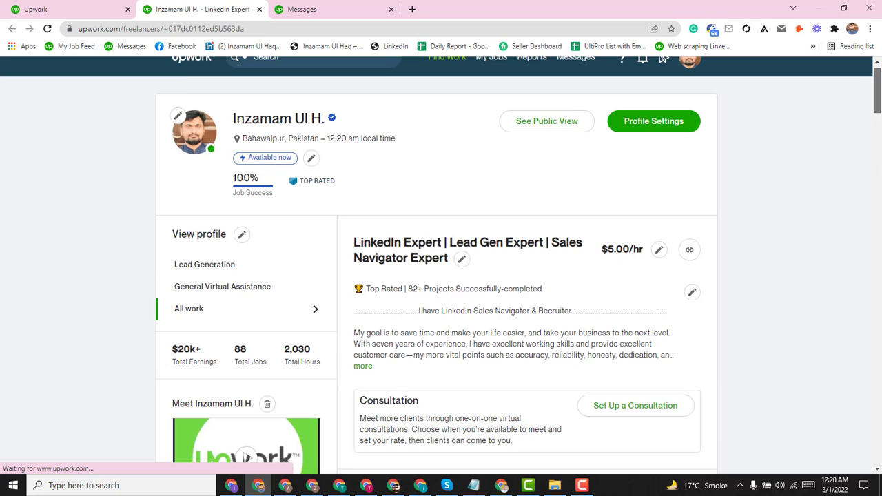
scroll(875, 298, "down", 20)
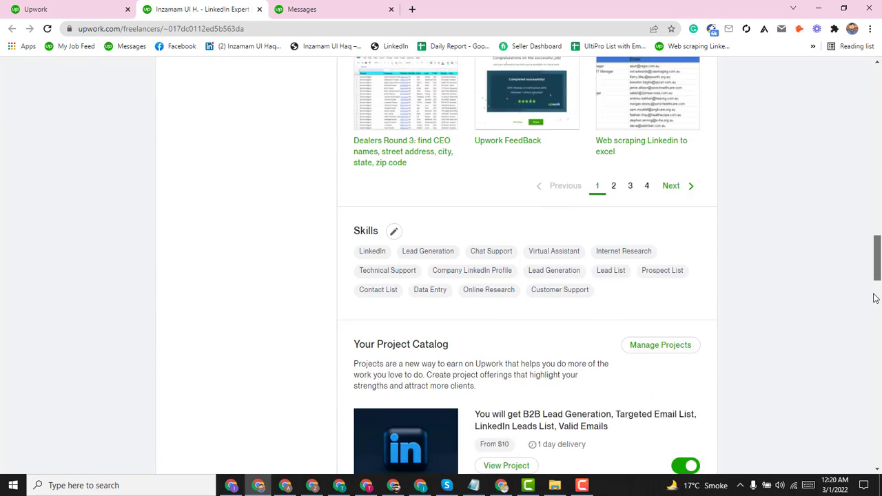
scroll(875, 298, "down", 1)
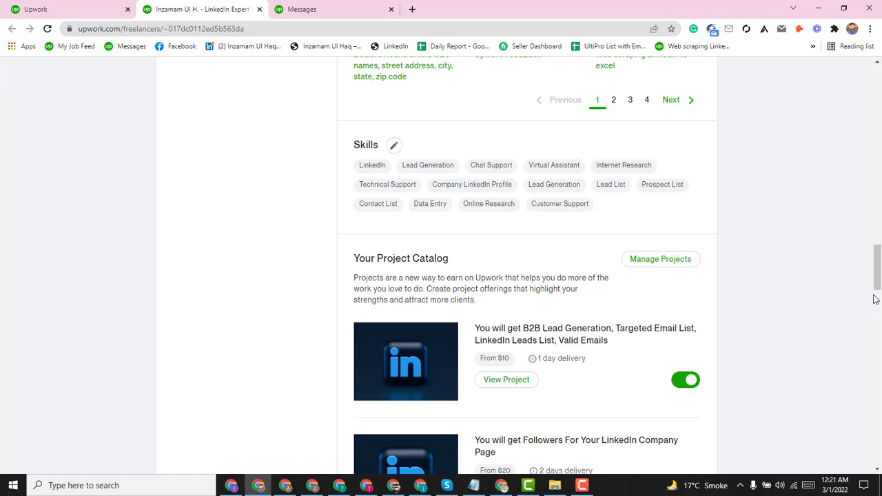
left_click_drag(876, 299, 878, 111)
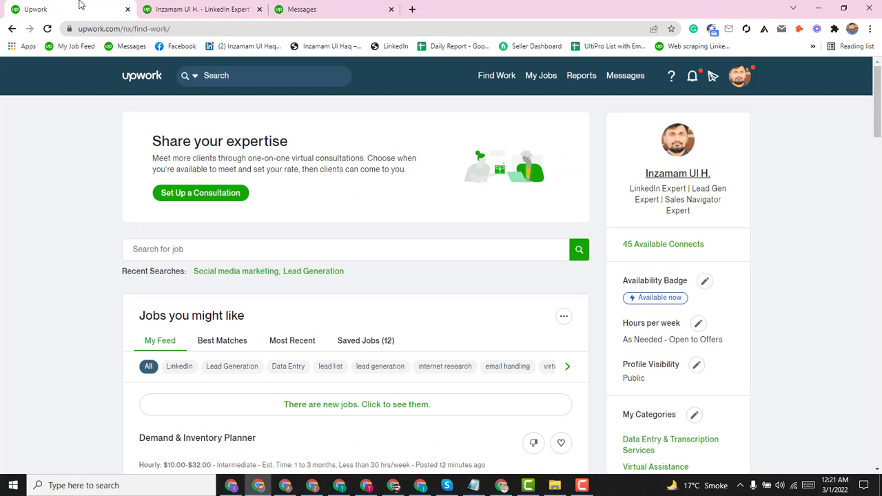
Step: Return to the find-work page, open the service categories for editing, and close them without changes
left_click(83, 9)
left_click_drag(878, 128, 879, 84)
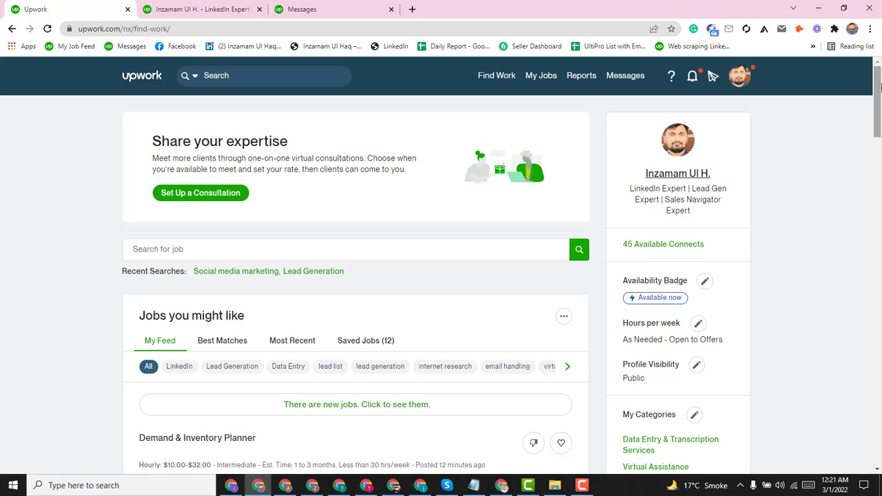
left_click_drag(879, 84, 879, 122)
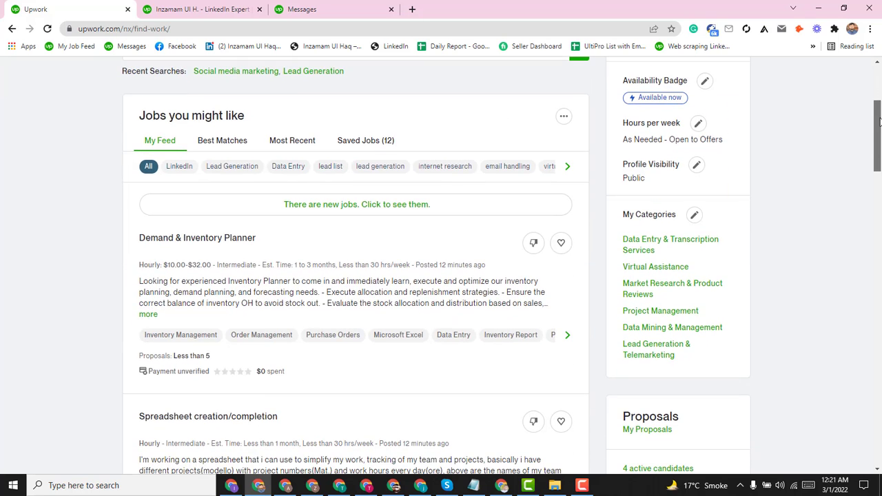
left_click(693, 218)
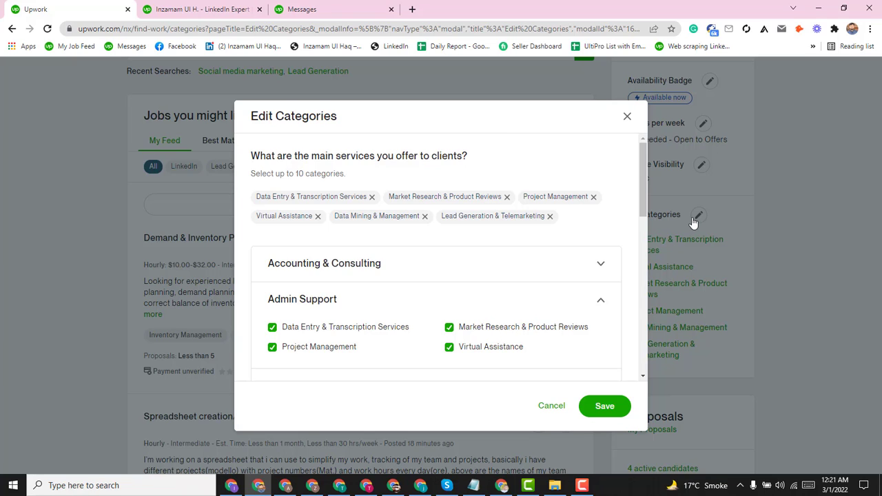
left_click(627, 117)
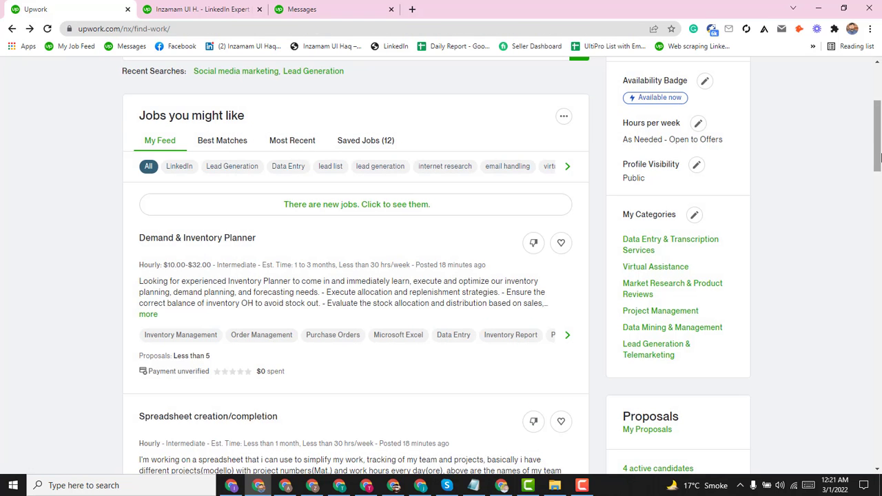
Step: Close the freelancer profile tab and reload the find-work page
scroll(880, 157, "up", 3)
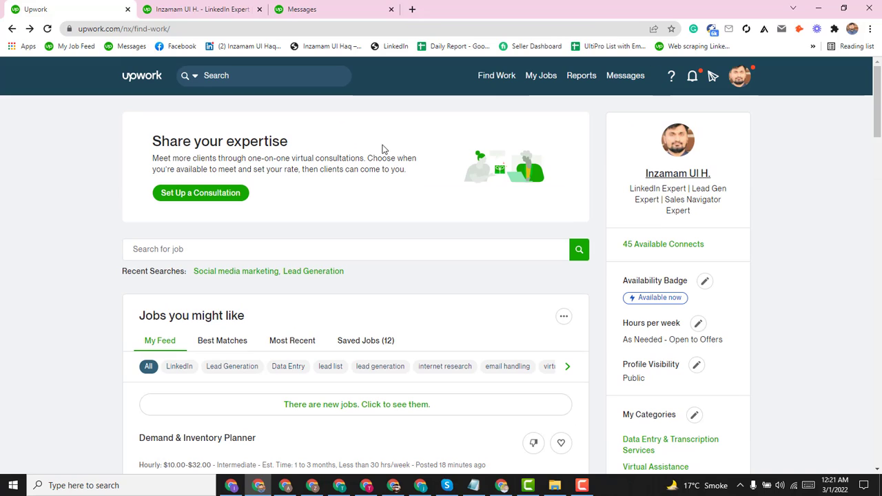
left_click(259, 9)
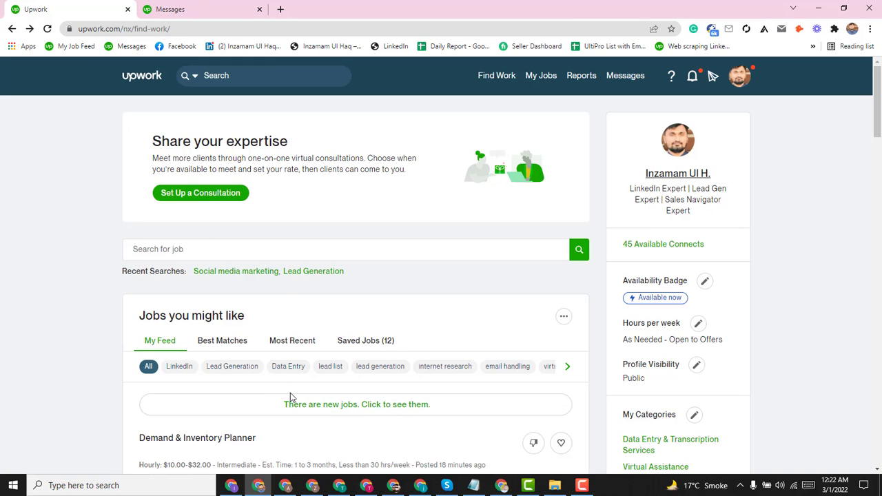
left_click(47, 28)
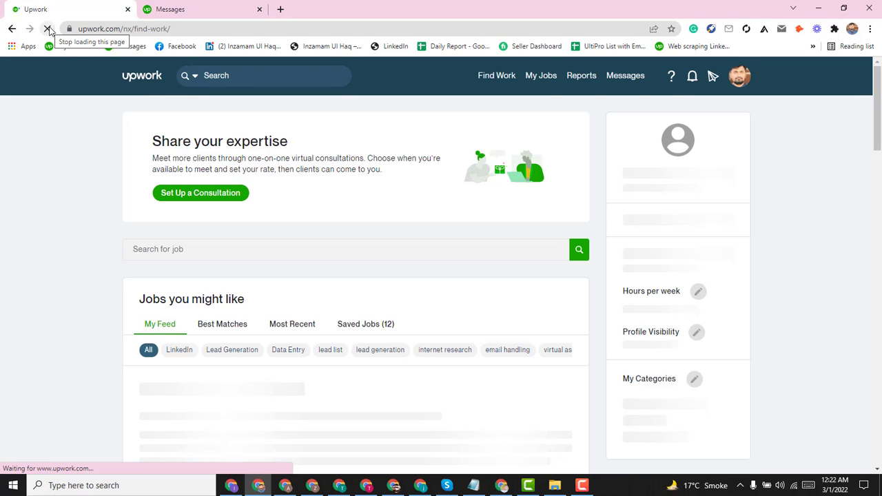
Step: Set the Easy Auto Refresh extension to reload the find-work page every 5 seconds and start it
left_click(745, 29)
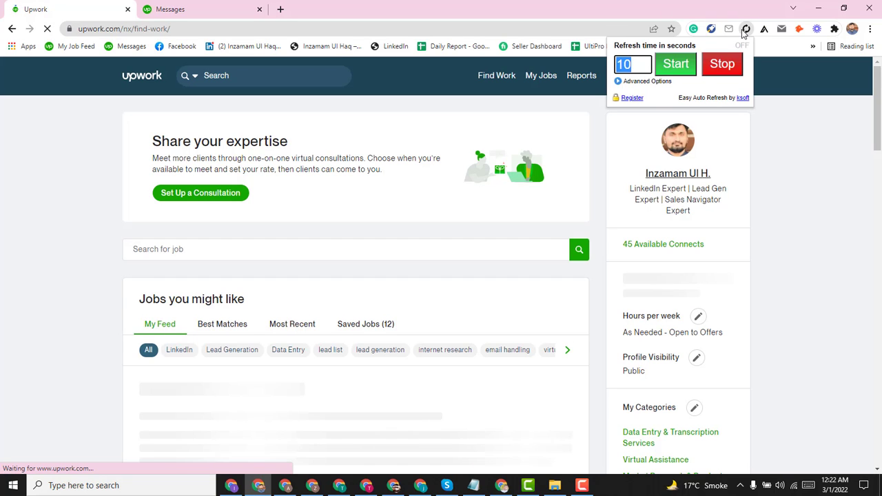
right_click(746, 30)
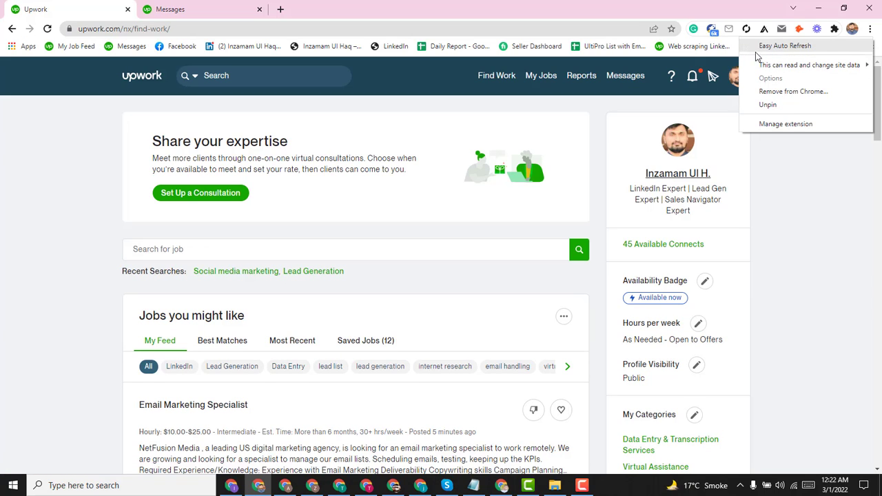
left_click(788, 190)
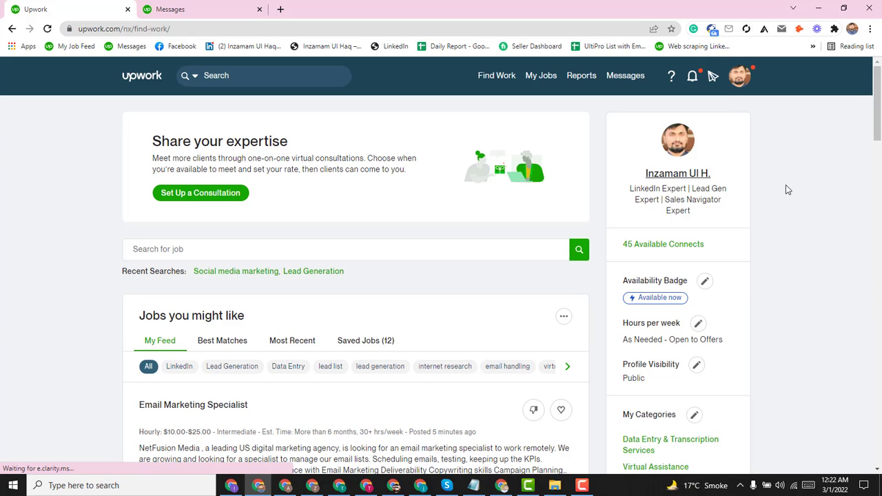
left_click(746, 29)
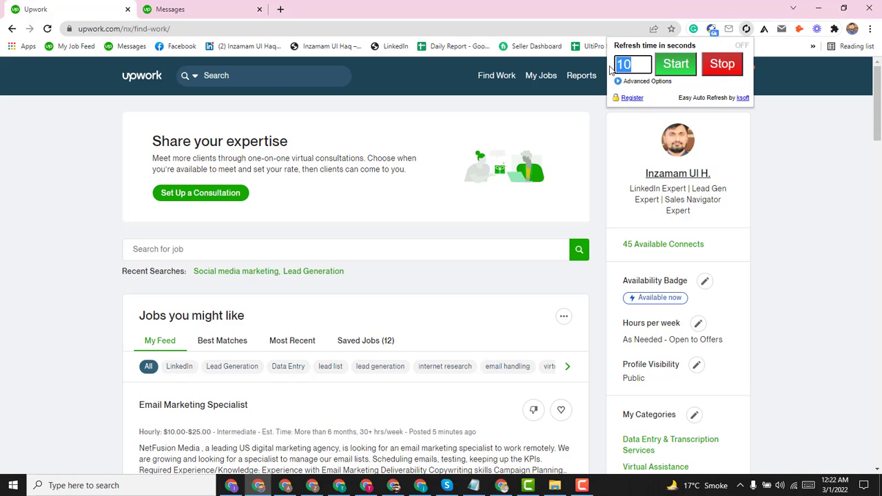
type("5")
left_click(675, 63)
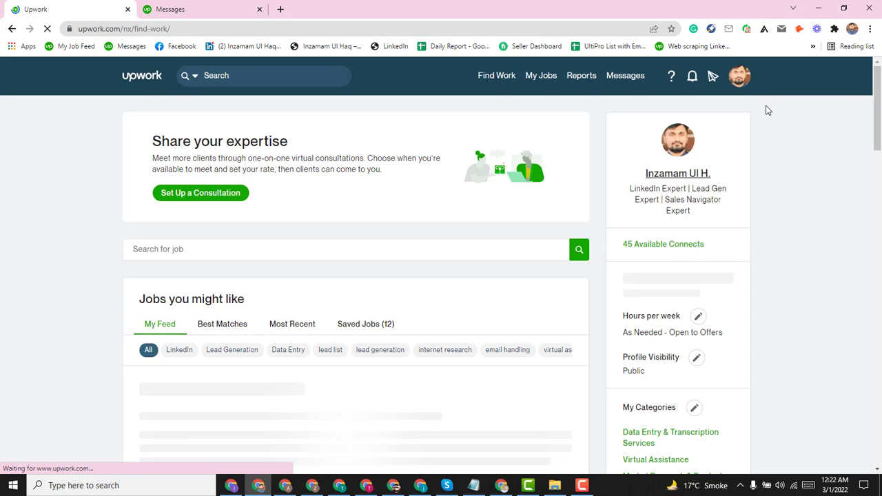
Step: Stop the automatic refreshing of the find-work page
left_click_drag(879, 100, 879, 131)
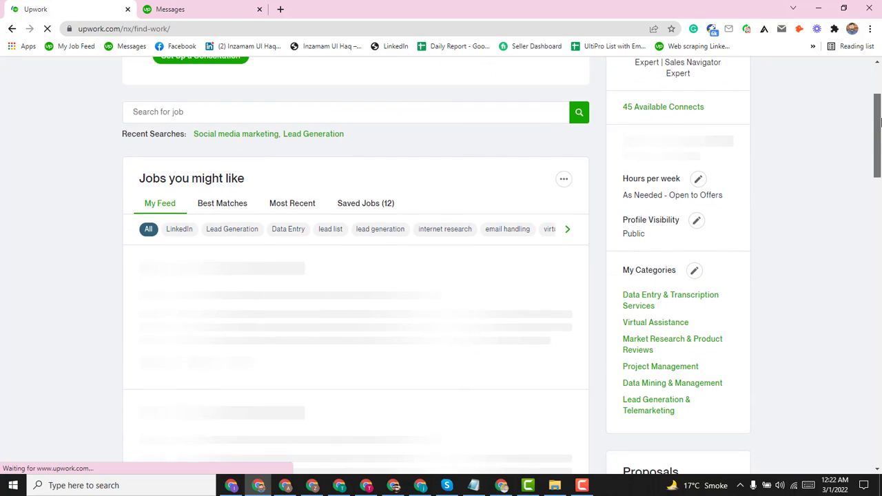
left_click(747, 29)
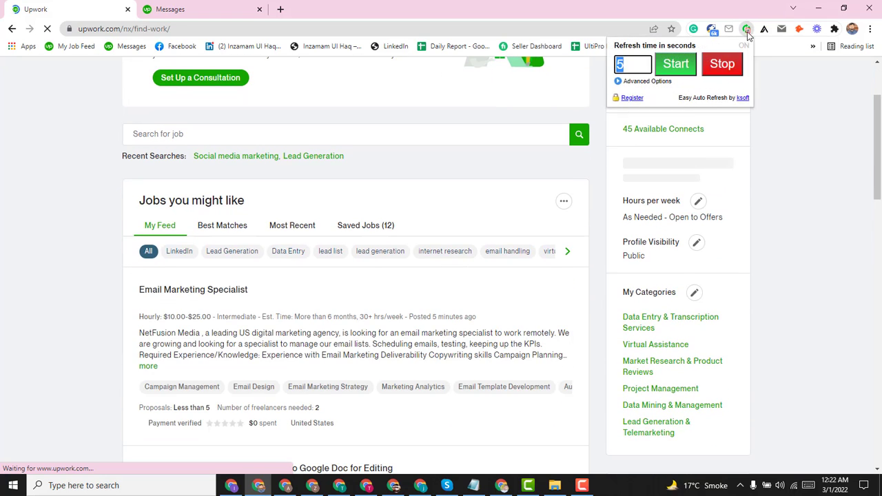
left_click(675, 65)
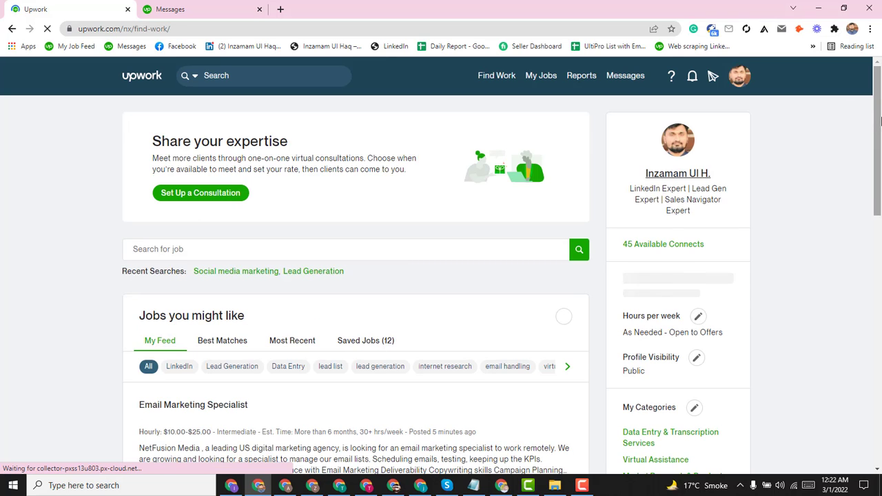
Step: Open the Email Marketing Specialist job, read its description, requirements and proposal questions, and close the details
scroll(348, 120, "down", 2)
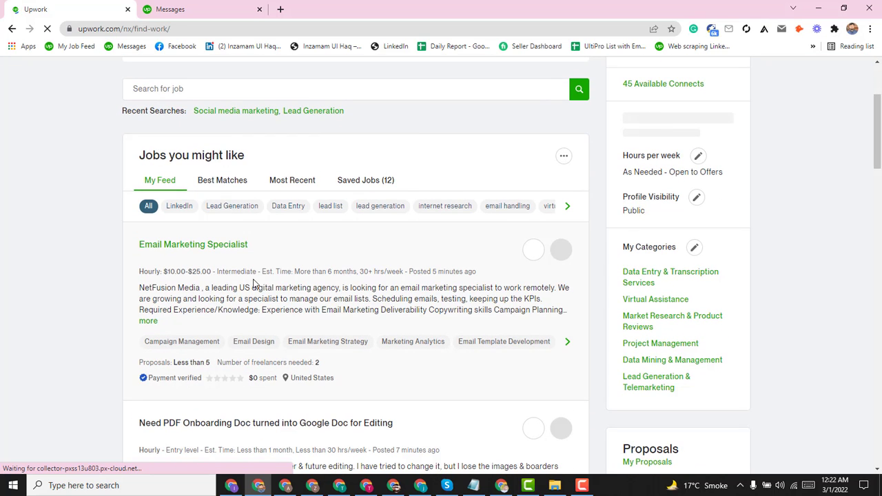
left_click(253, 246)
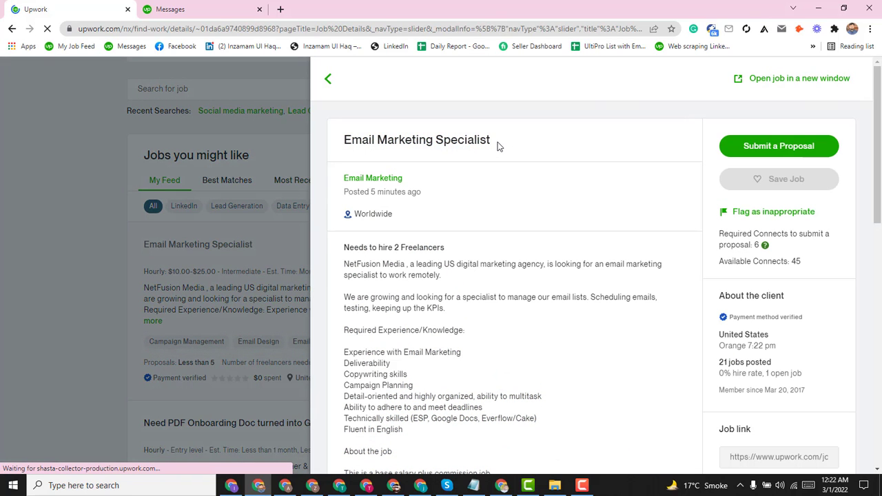
left_click_drag(499, 147, 335, 145)
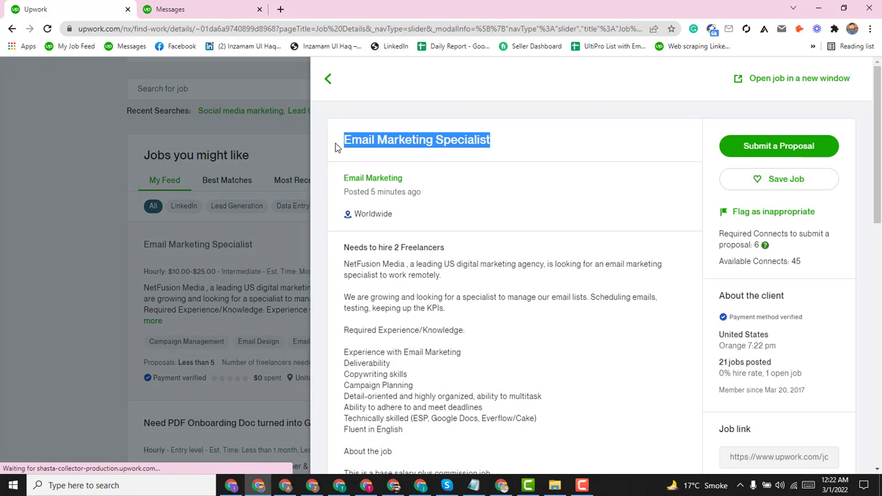
left_click(398, 138)
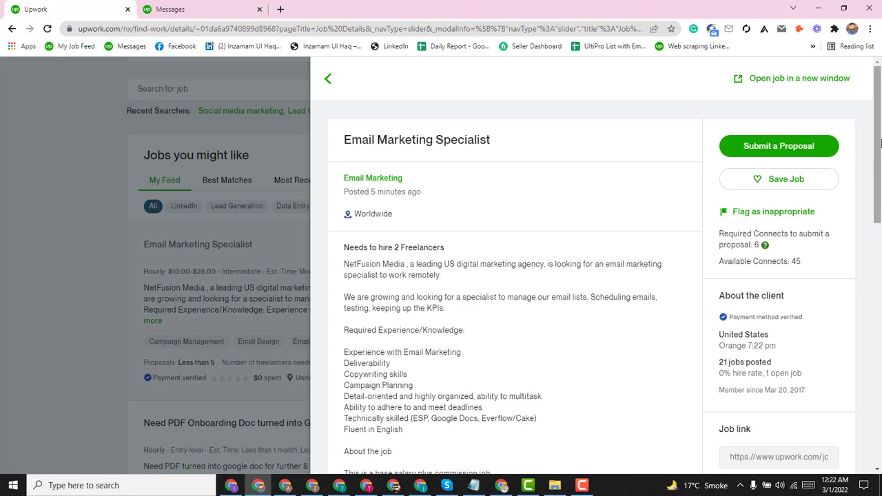
left_click_drag(879, 141, 879, 163)
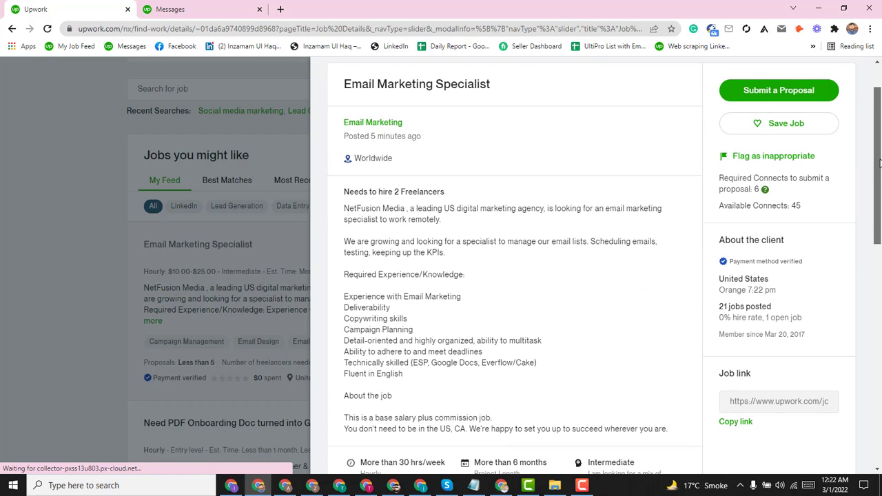
scroll(879, 164, "down", 1)
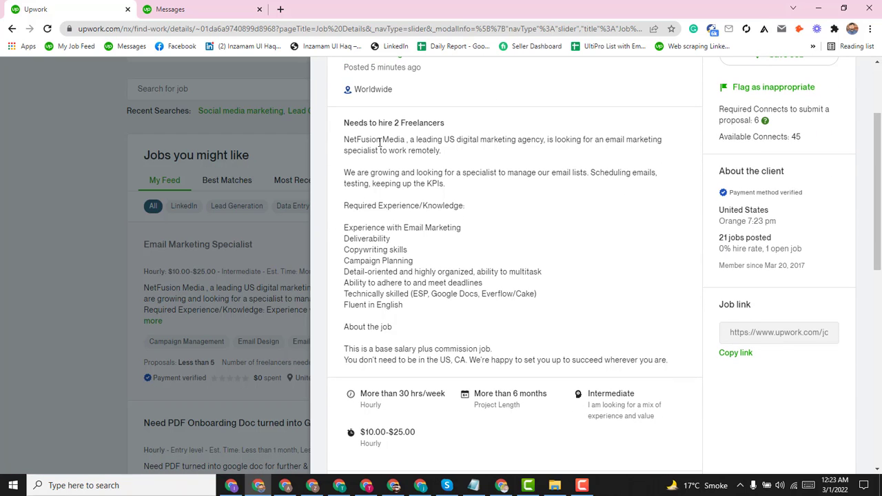
left_click_drag(878, 193, 878, 225)
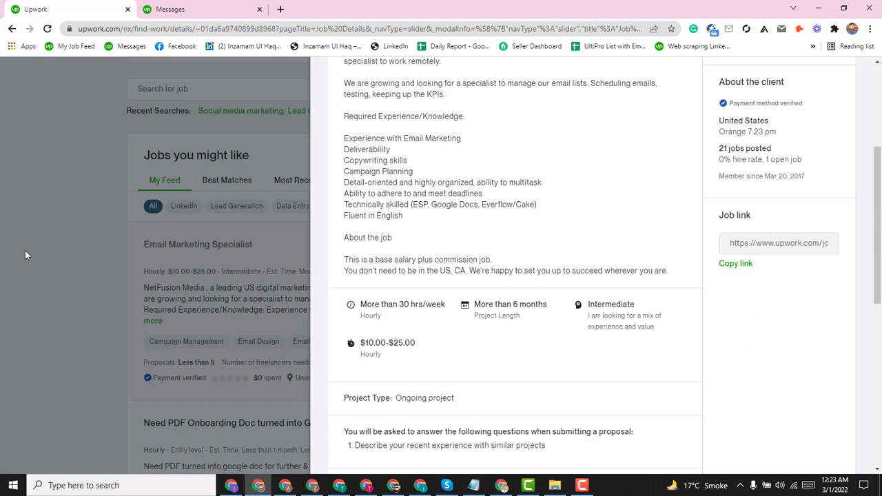
left_click(101, 314)
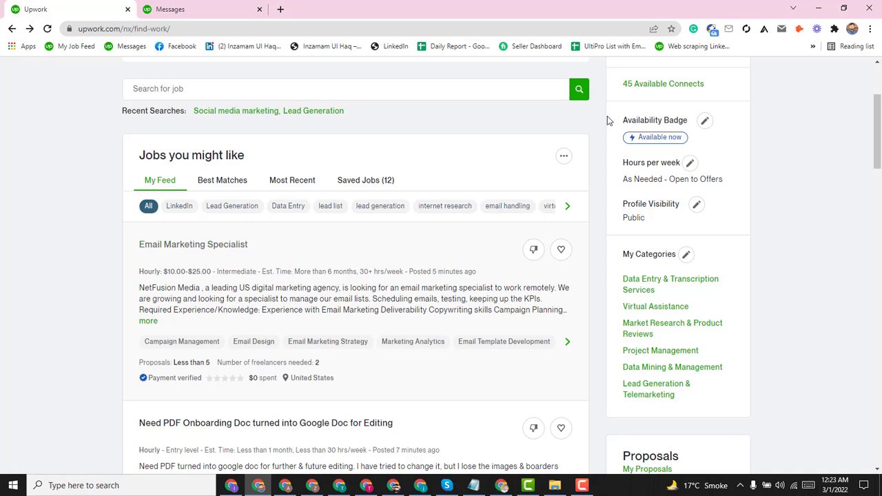
Step: Browse the job feed, read the details of the "create an excel template from an existing PDF" job, and close them
scroll(878, 138, "down", 2)
scroll(879, 181, "down", 4)
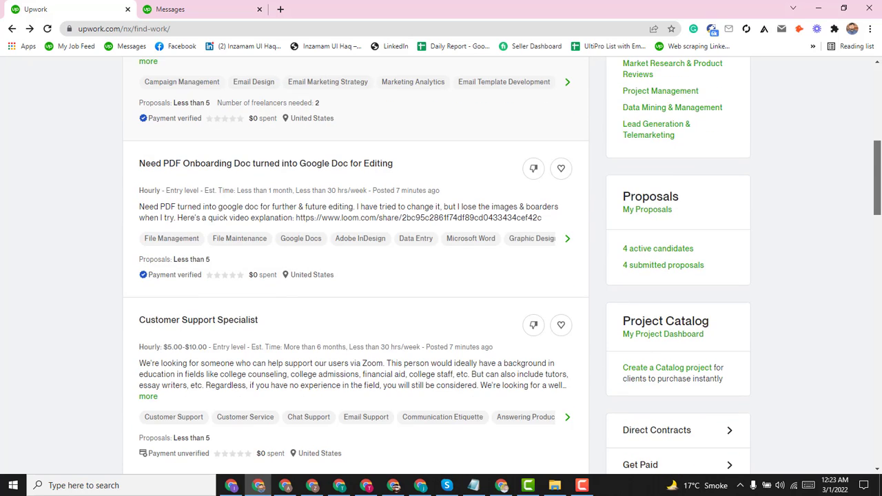
left_click_drag(880, 181, 880, 205)
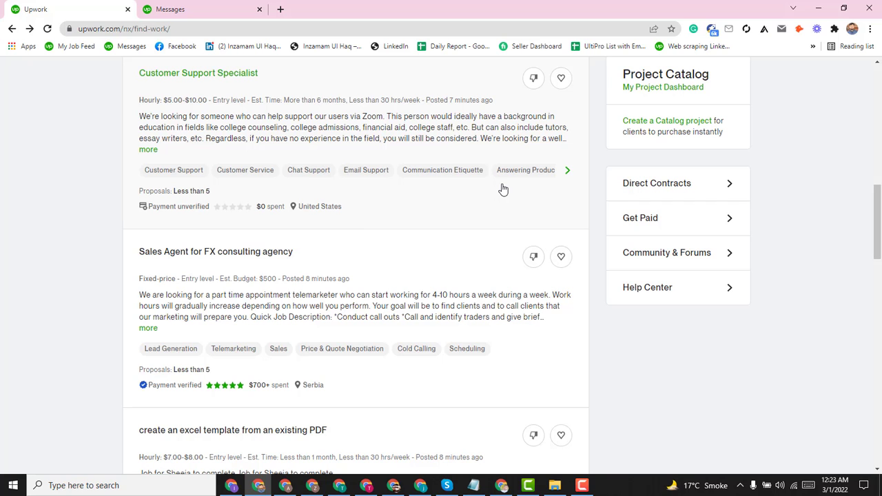
left_click_drag(879, 234, 880, 279)
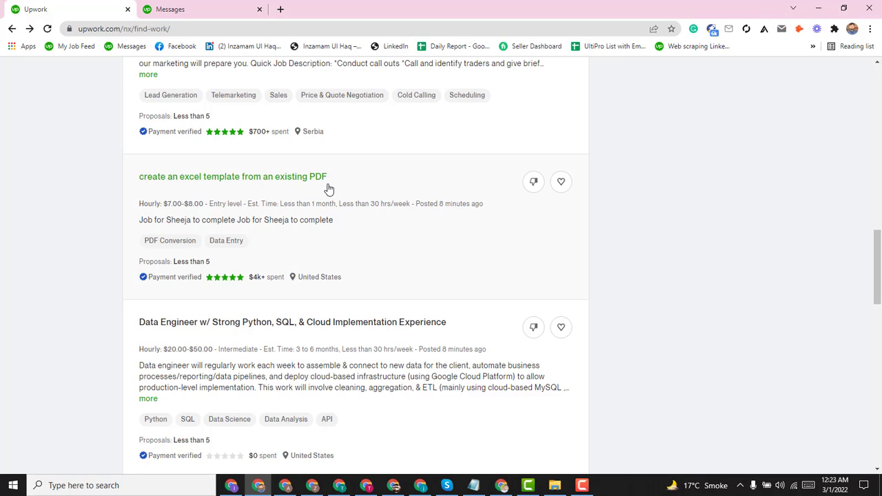
left_click(211, 231)
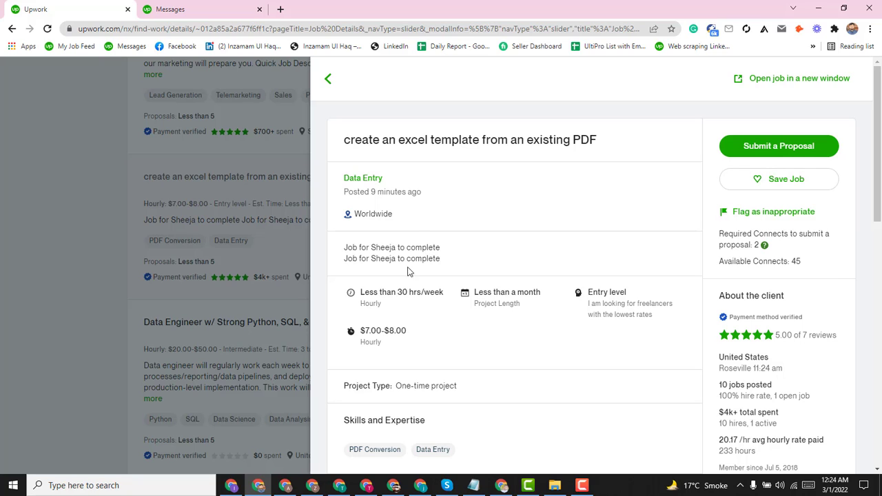
left_click(54, 257)
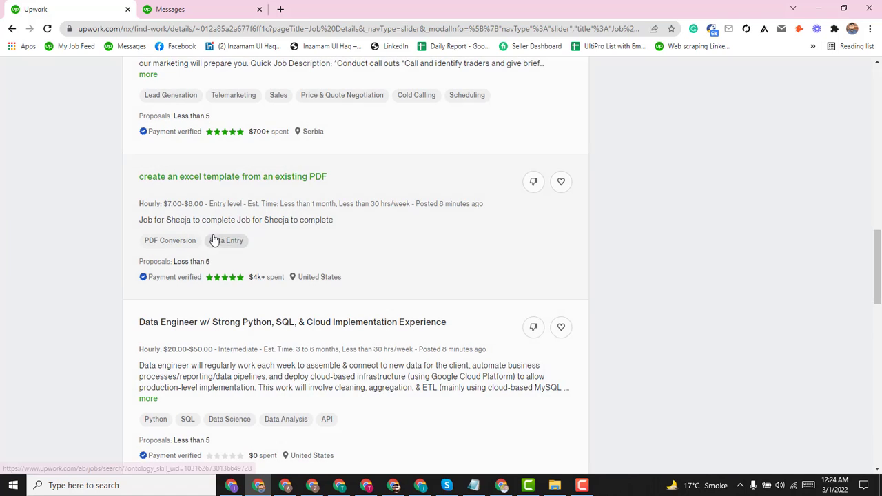
Step: Find the "Compile and sort data base" job further down the feed, view its description and client details, and close them
left_click_drag(880, 272, 880, 296)
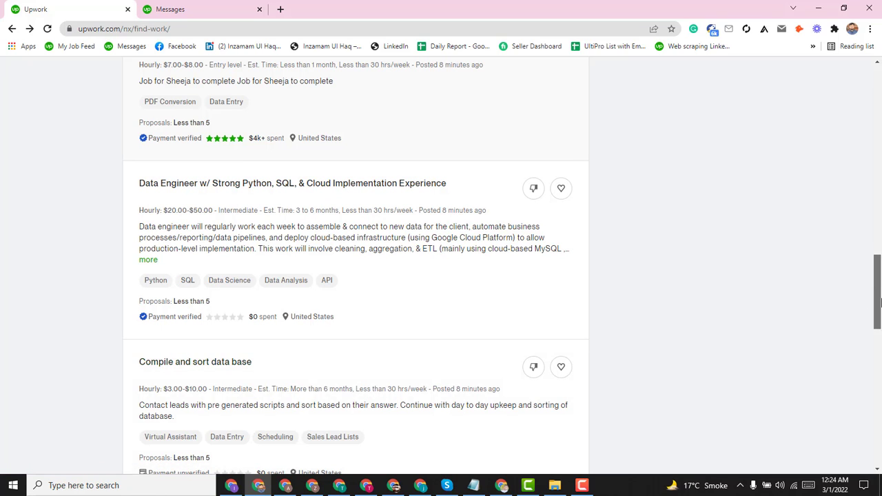
left_click_drag(877, 293, 878, 327)
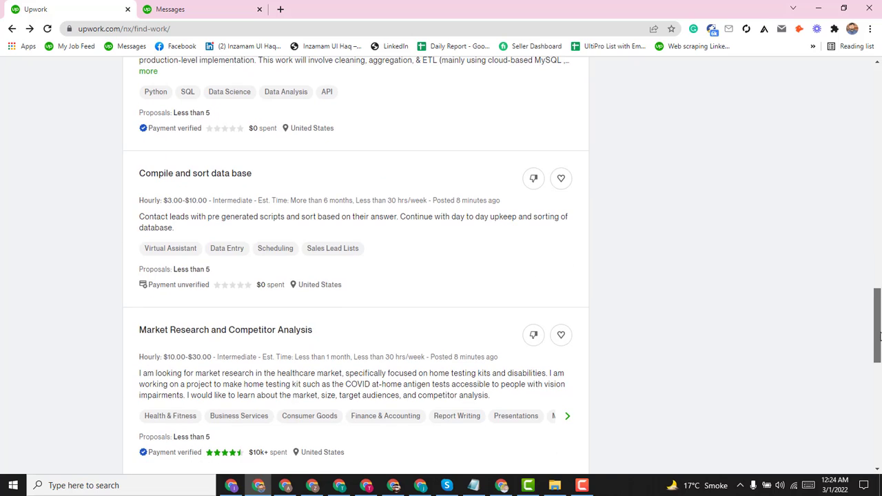
left_click(328, 191)
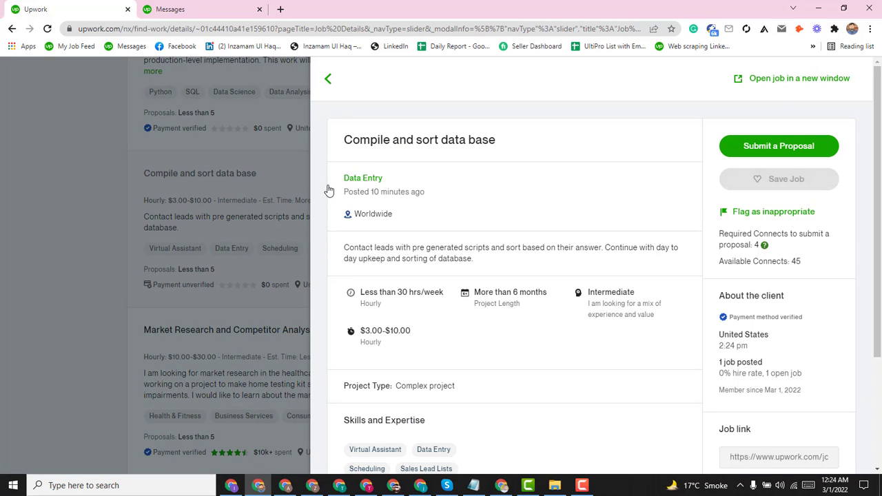
left_click(200, 210)
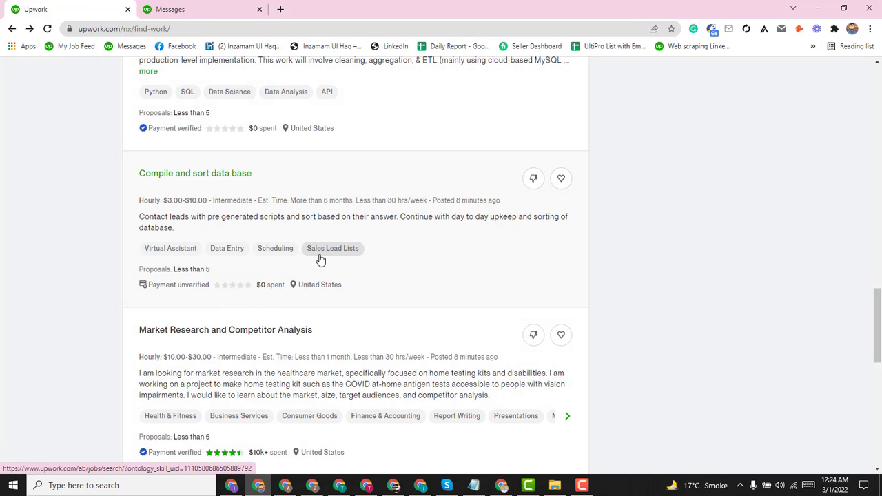
Step: Reopen the "Compile and sort data base" job, review its details, and start a proposal for it
left_click(297, 206)
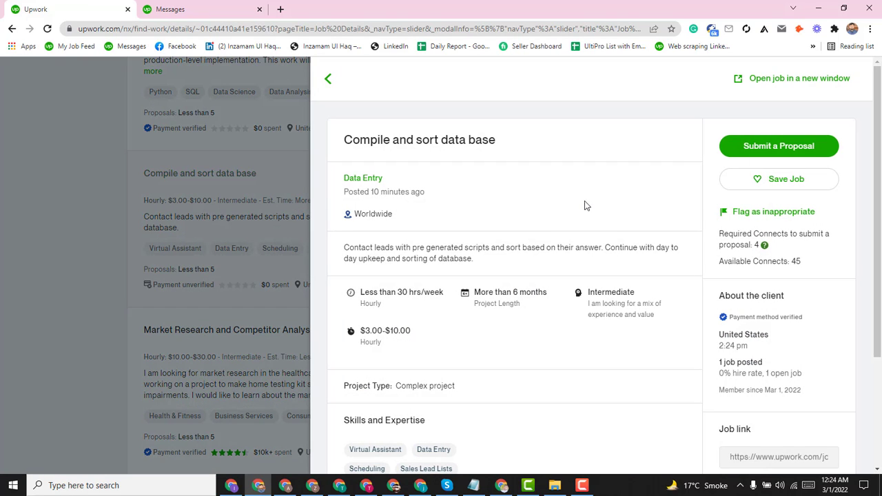
scroll(870, 186, "down", 1)
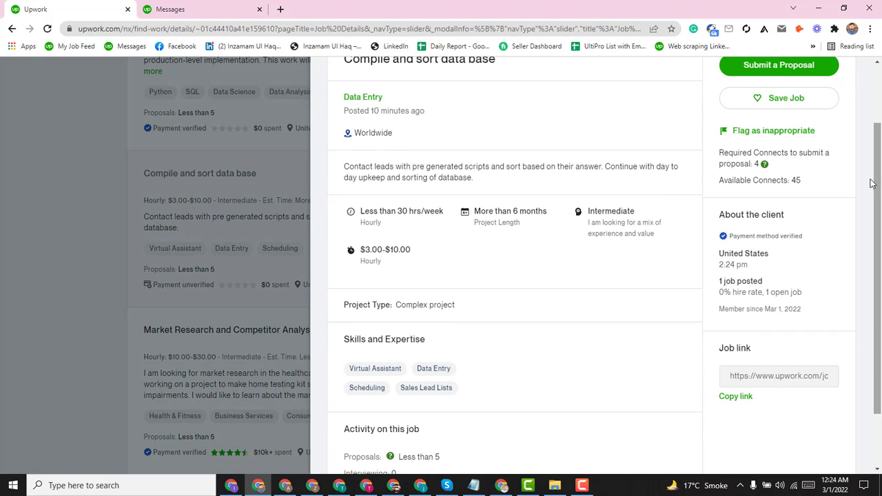
scroll(869, 183, "up", 1)
left_click(753, 147)
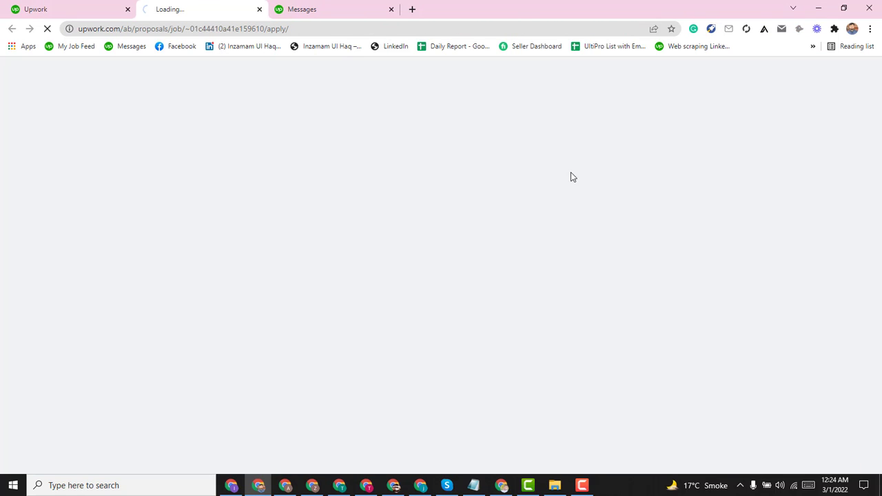
Step: Return to the job feed, close the open job details, and look back over the earlier listings
left_click(89, 9)
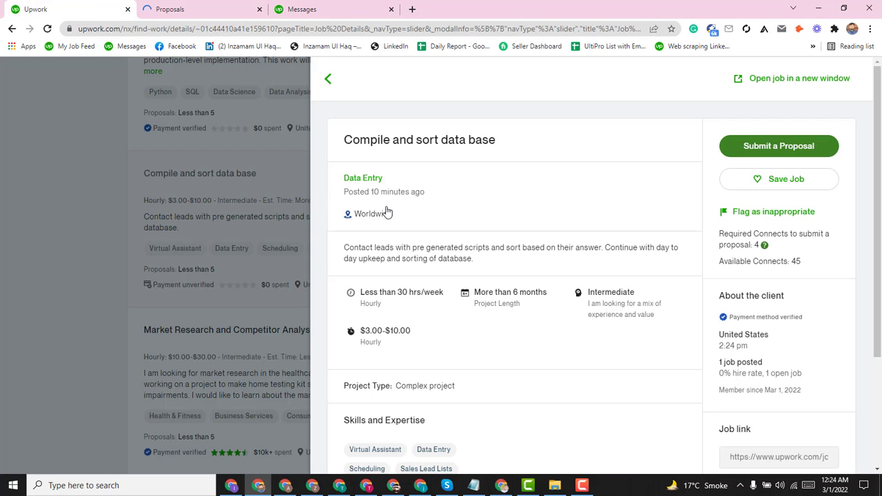
left_click(204, 204)
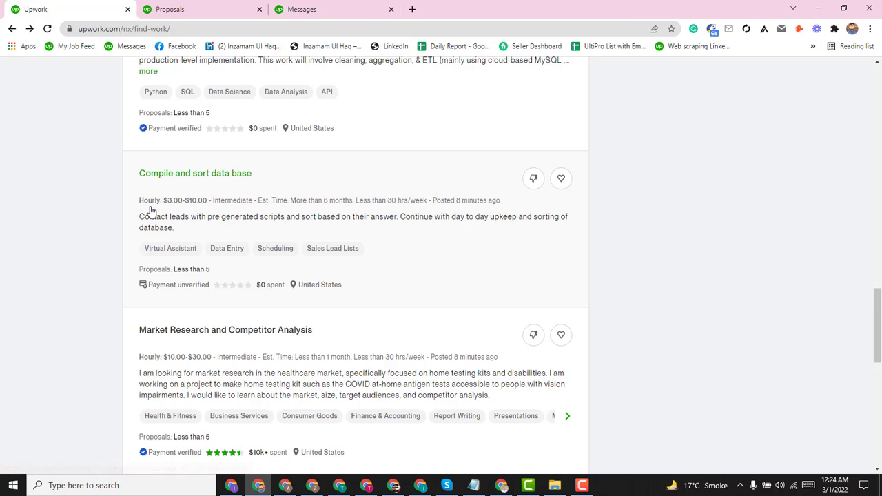
scroll(878, 324, "up", 1)
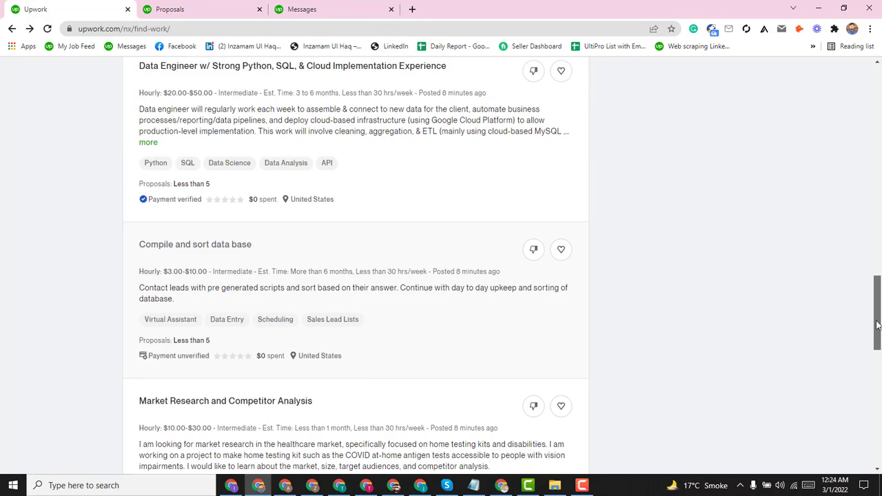
scroll(878, 324, "up", 4)
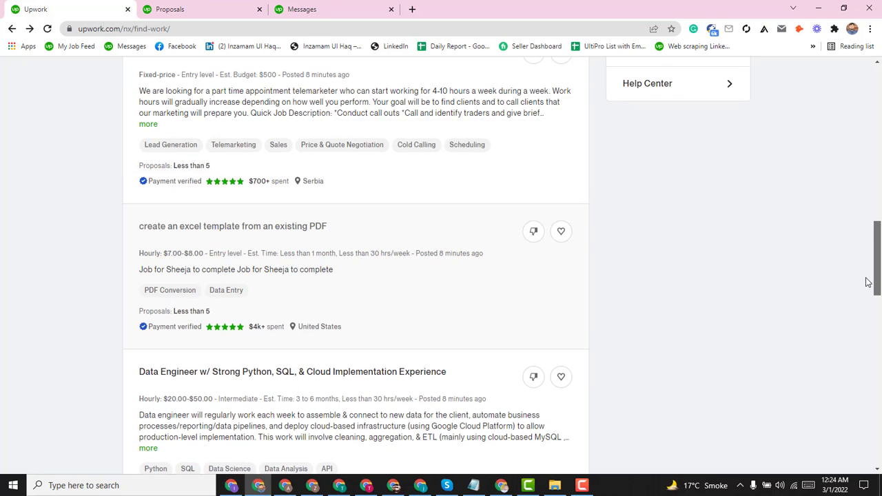
scroll(868, 282, "up", 1)
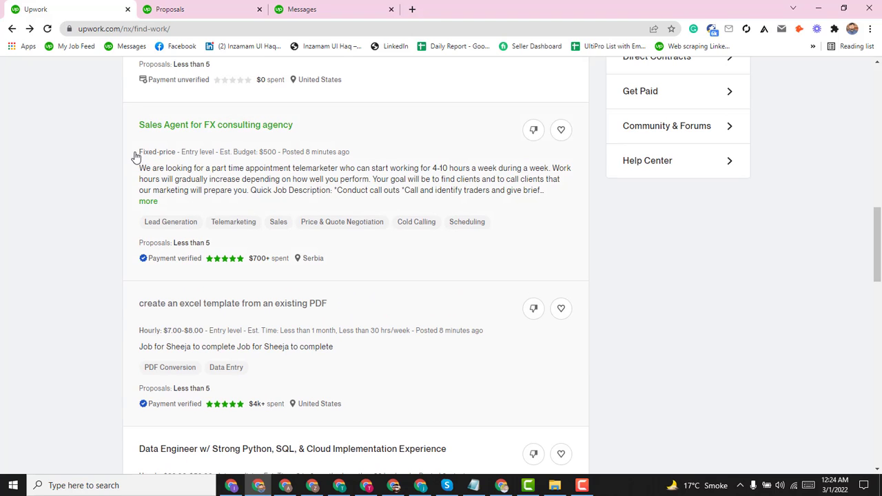
Step: Review the proposal form's settings, job details and terms, checking the client's budget against the bid rate
left_click(195, 5)
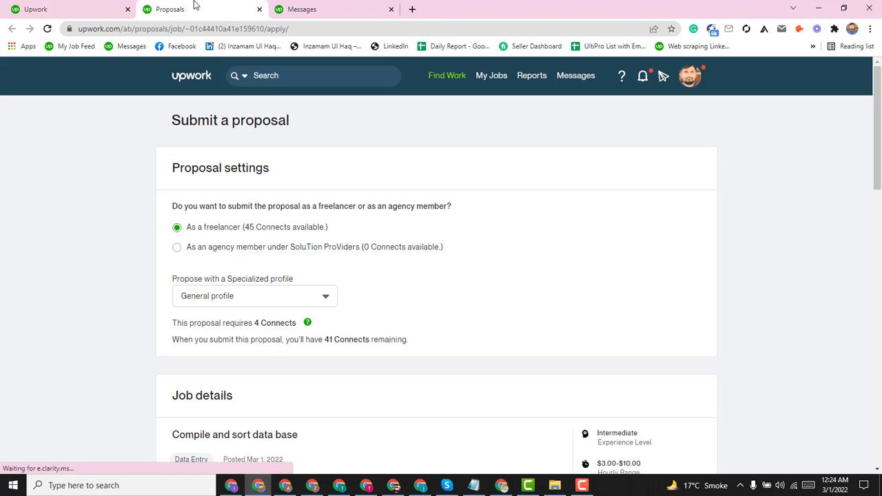
scroll(878, 197, "down", 2)
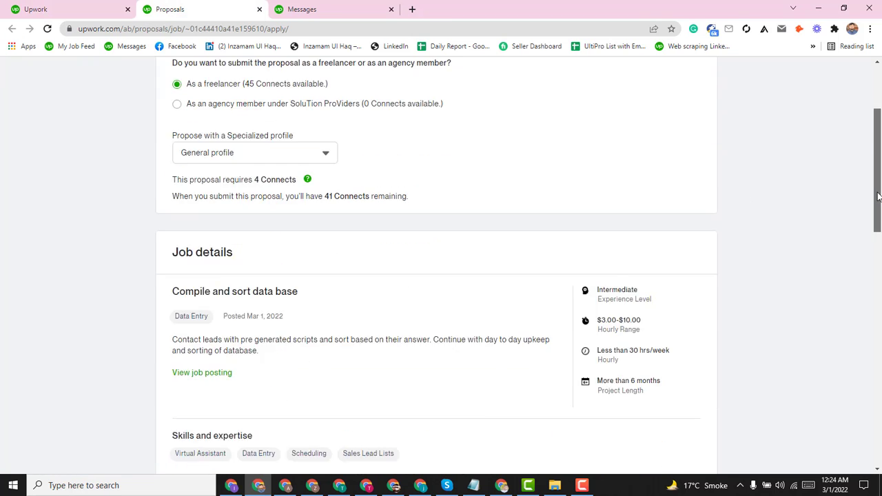
scroll(878, 197, "down", 5)
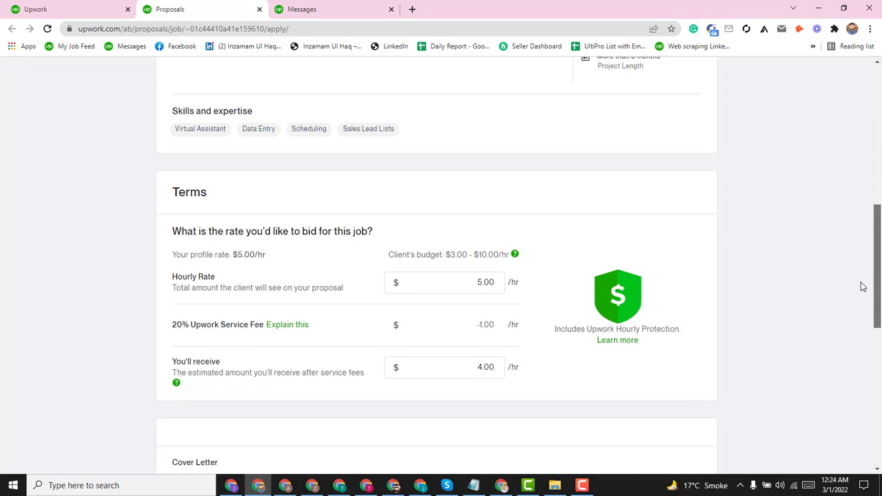
scroll(862, 287, "down", 1)
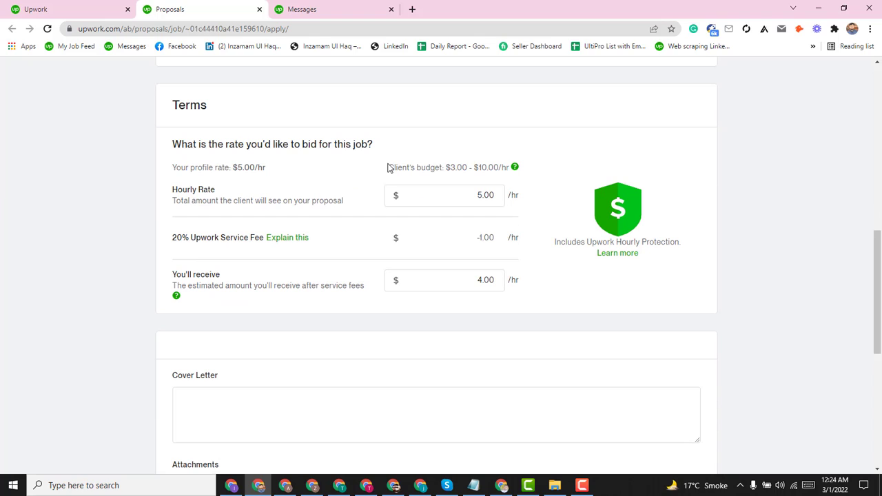
left_click_drag(391, 166, 511, 171)
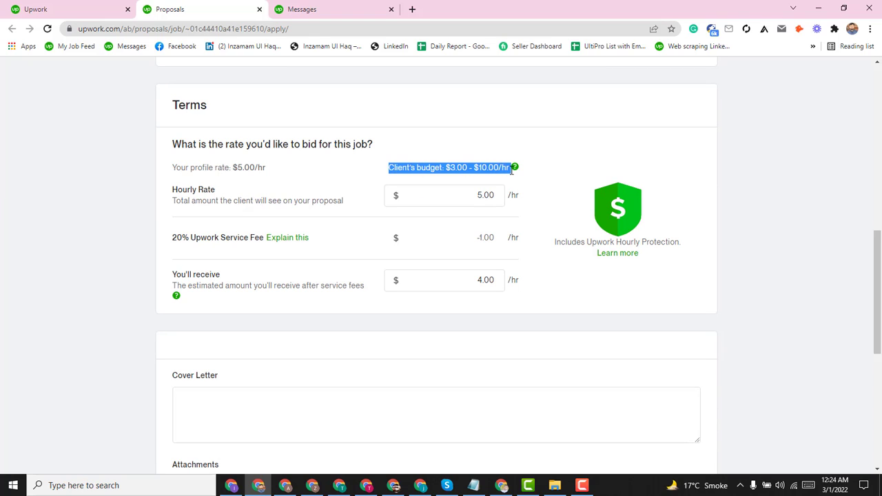
left_click(542, 185)
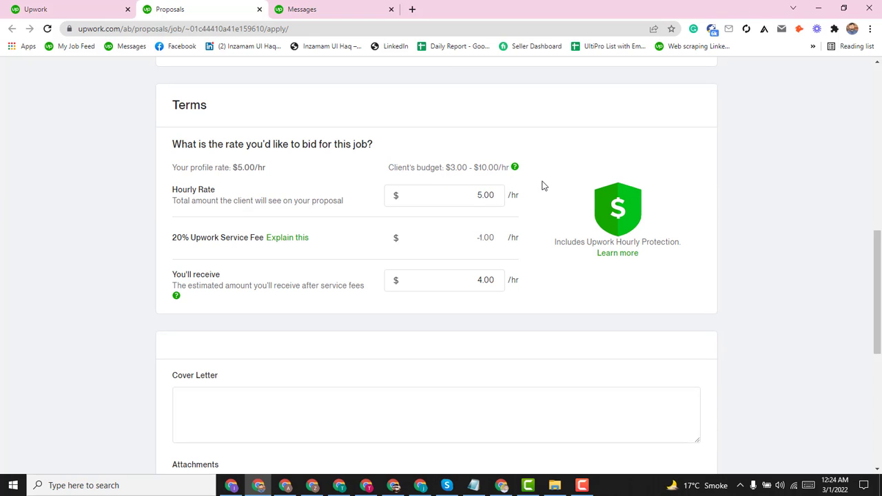
scroll(877, 292, "down", 1)
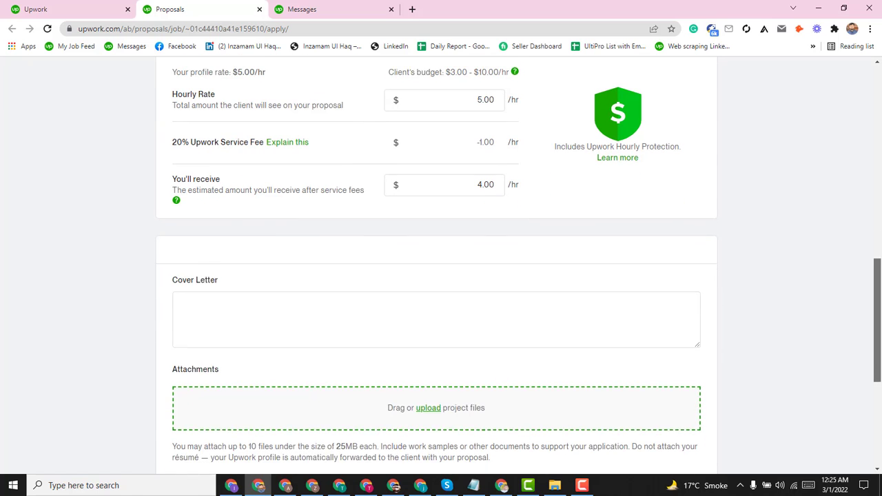
Step: Copy the prewritten letter from the Simple Notepad file into the proposal's cover letter and enlarge the text box
left_click(474, 485)
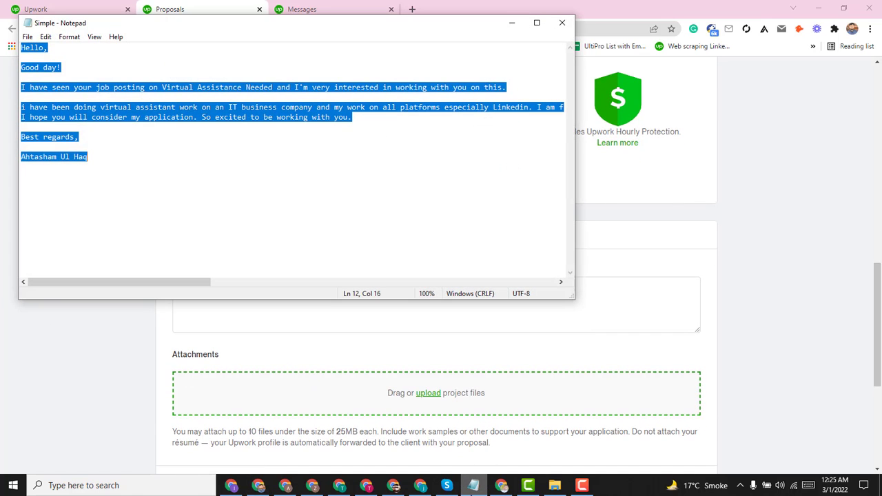
key("ctrl+c")
left_click(473, 485)
left_click(445, 317)
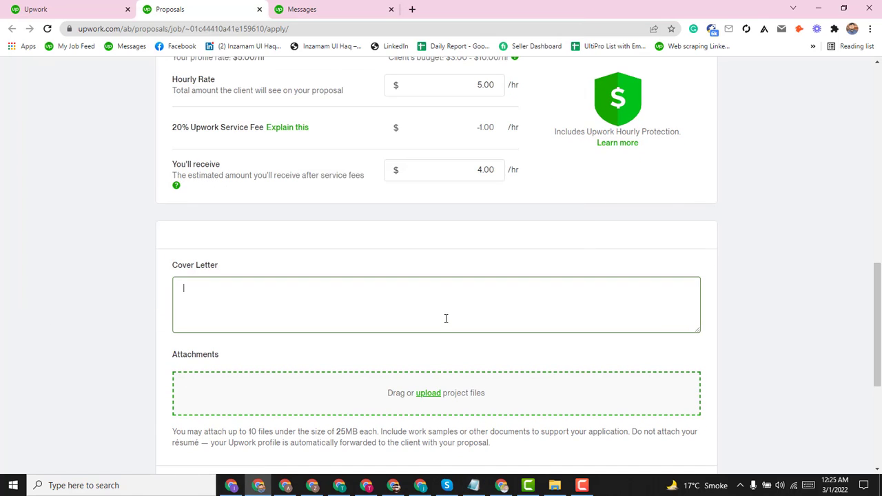
key("ctrl+v")
left_click_drag(696, 330, 785, 439)
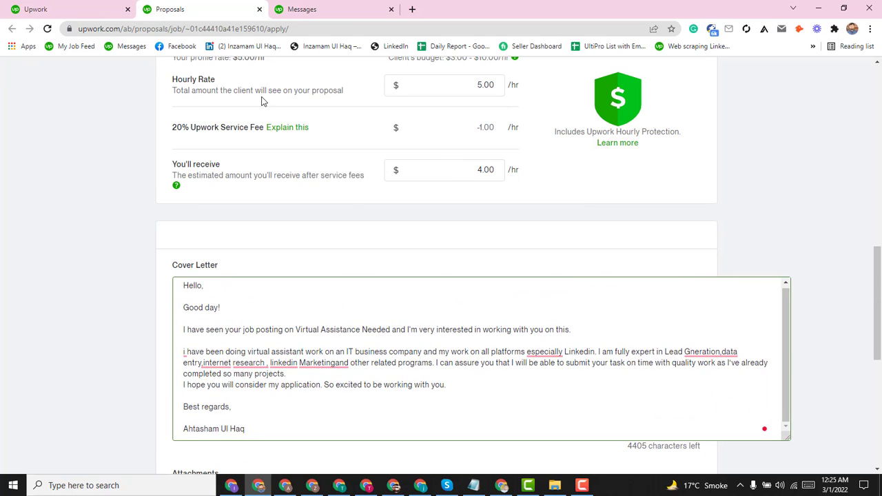
Step: Copy the title "Compile and sort data base" from that job's details in the job feed
left_click(102, 5)
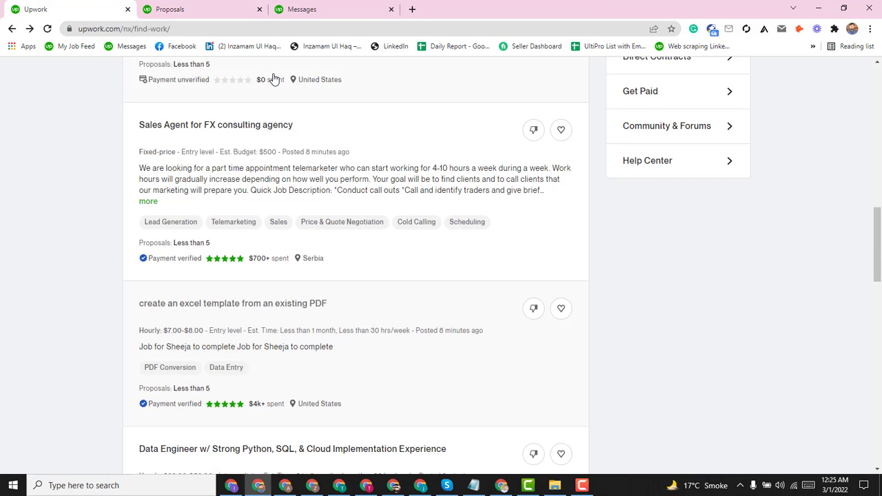
left_click(274, 288)
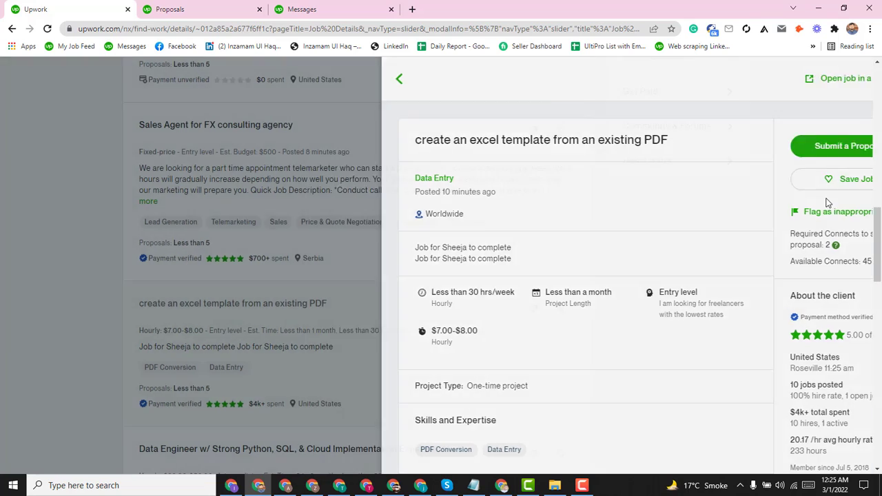
left_click(246, 246)
scroll(246, 247, "down", 5)
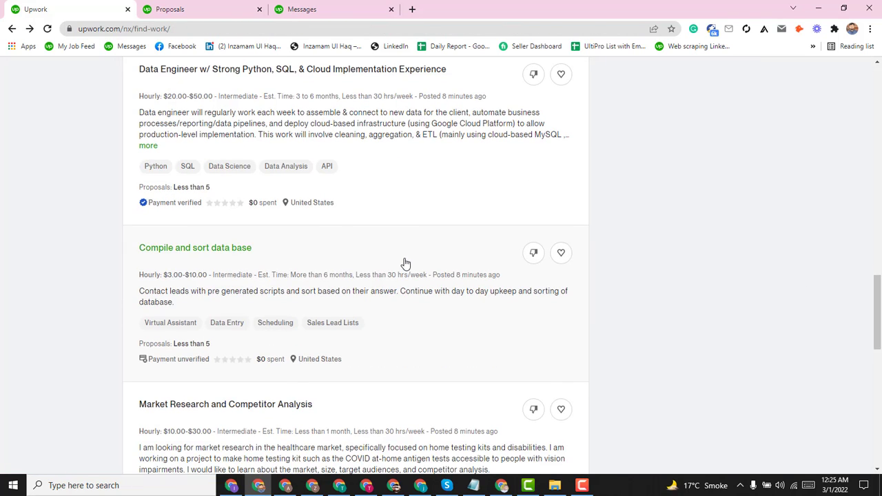
left_click(279, 250)
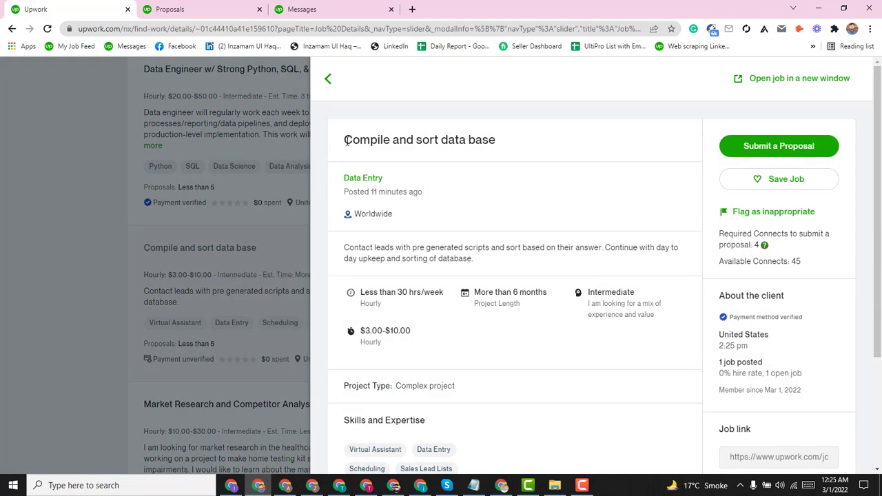
left_click_drag(344, 140, 497, 141)
Step: Replace "Virtual Assistance Needed" in the proposal's cover letter with "Compile and sort data base"
left_click(191, 9)
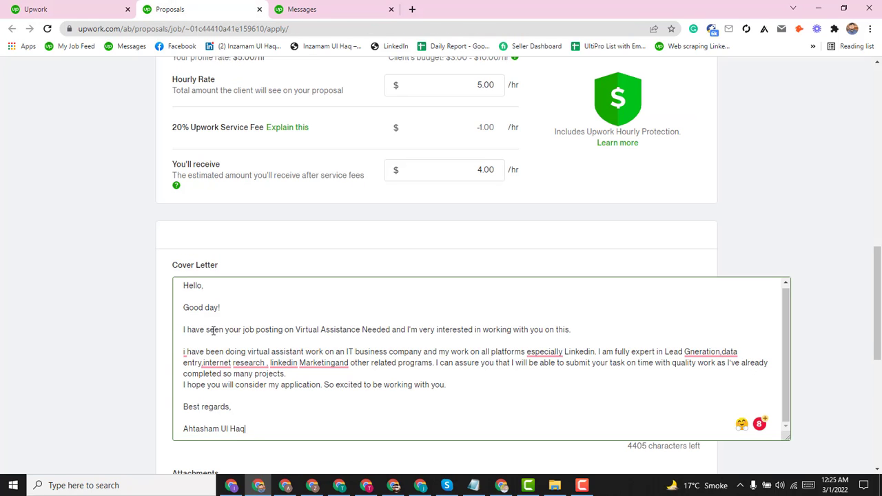
left_click_drag(295, 331, 390, 332)
key("ctrl+v")
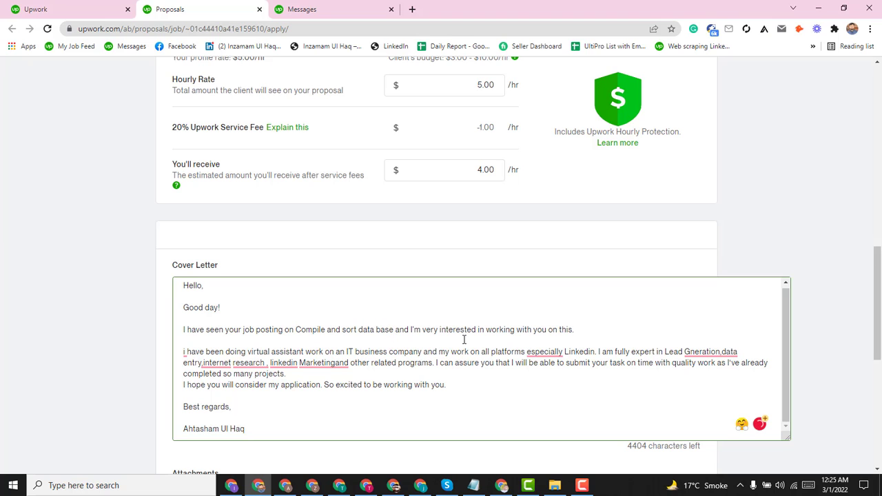
Step: Try removing "especially Linkedin" from the cover letter and correcting "data base" to "database"
scroll(758, 276, "down", 3)
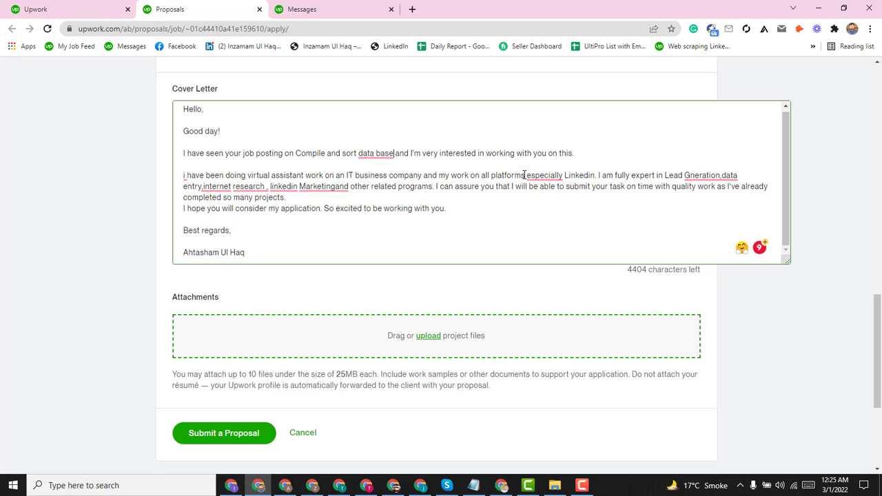
left_click_drag(557, 174, 593, 178)
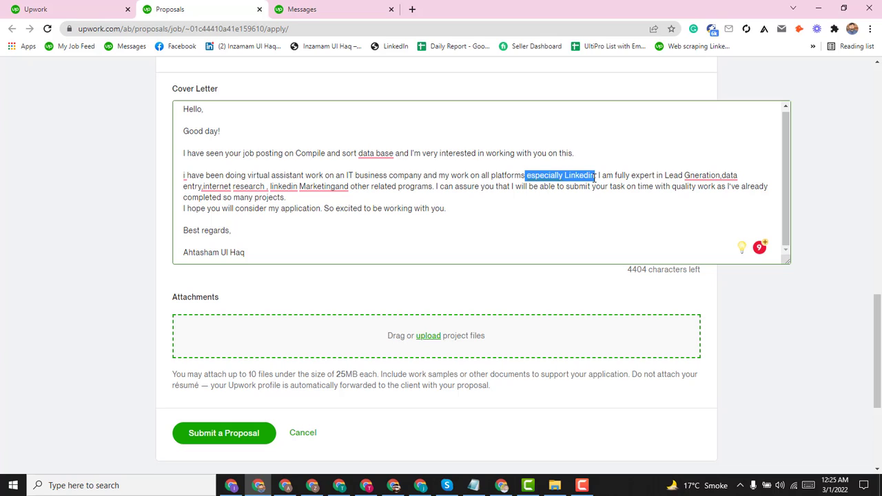
key("BackSpace")
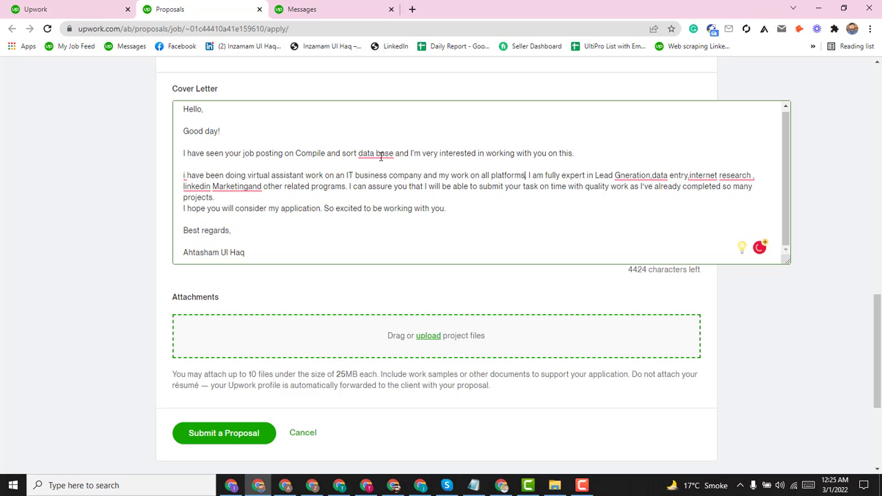
mouse_move(382, 157)
left_click(383, 180)
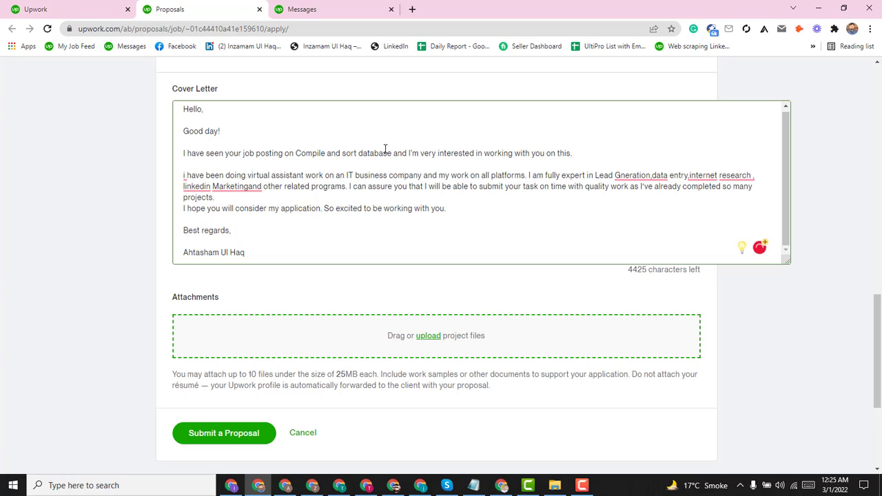
double_click(378, 152)
left_click(453, 178)
key("ctrl+z")
key("ctrl+z")
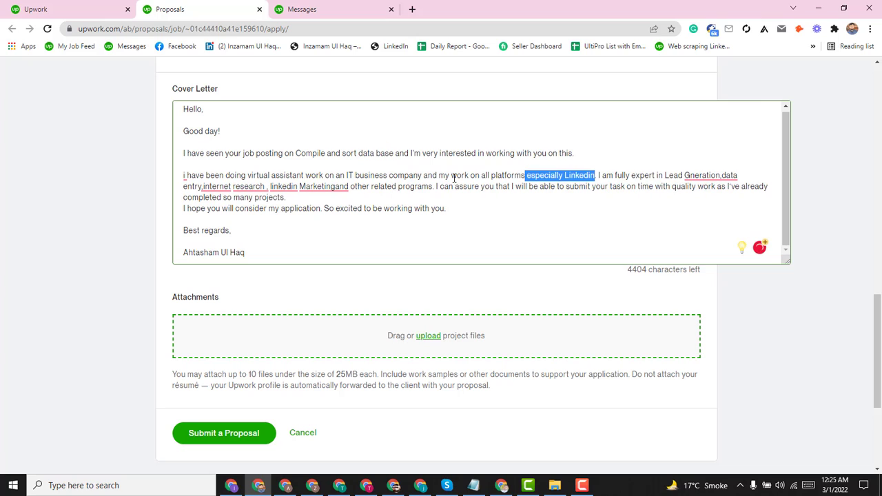
Step: Change "data base" to "database" in the cover letter's opening sentence and copy the corrected word
left_click(391, 153)
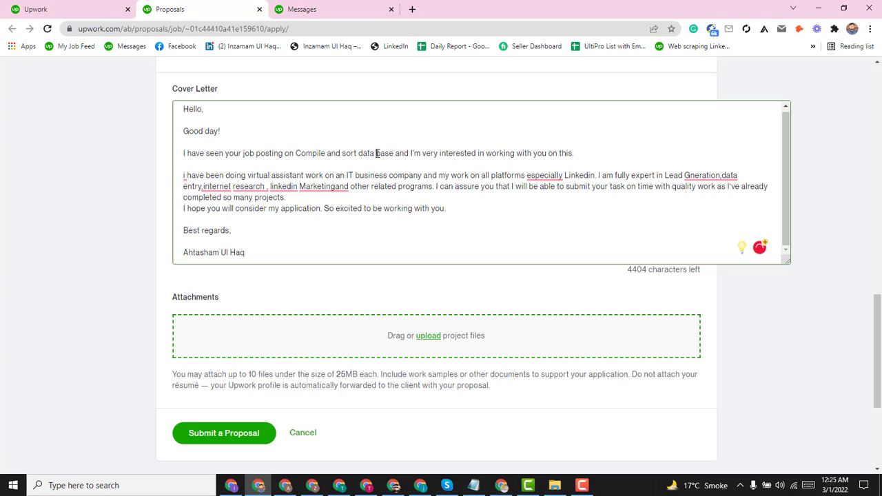
key("BackSpace")
left_click_drag(359, 153, 393, 154)
Step: Add the suggested comma before "especially" in the cover letter and replace "Linkedin" with "databases"
left_click(551, 178)
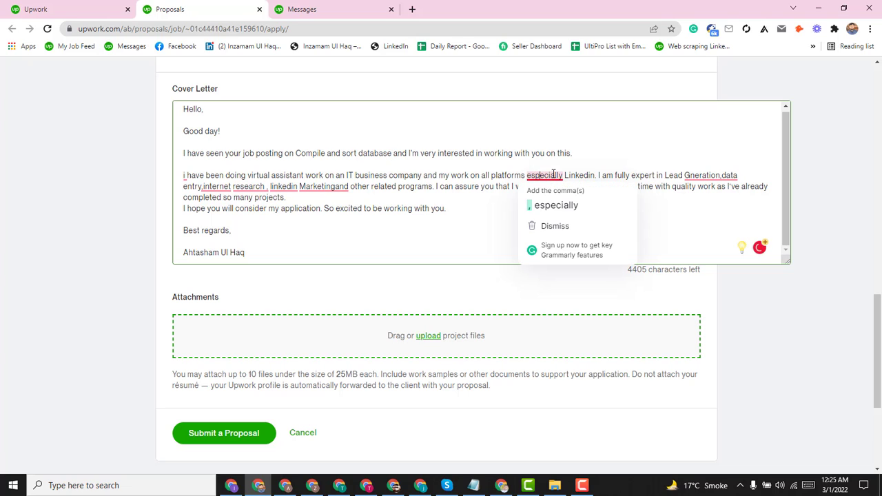
left_click(552, 174)
double_click(579, 175)
key("ctrl+v")
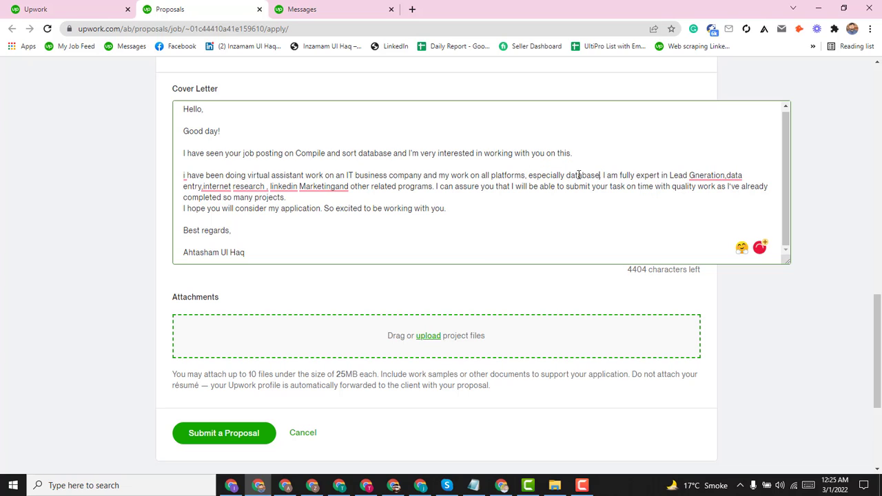
left_click(588, 172)
left_click(590, 197)
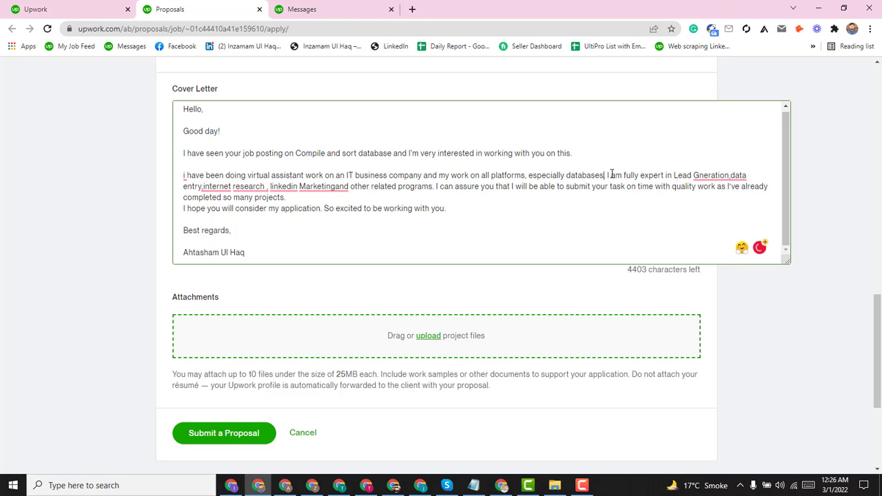
Step: Shorten the cover letter's expertise list to data entry only, deleting lead generation, internet research, LinkedIn marketing and other related programs
left_click_drag(609, 174, 548, 176)
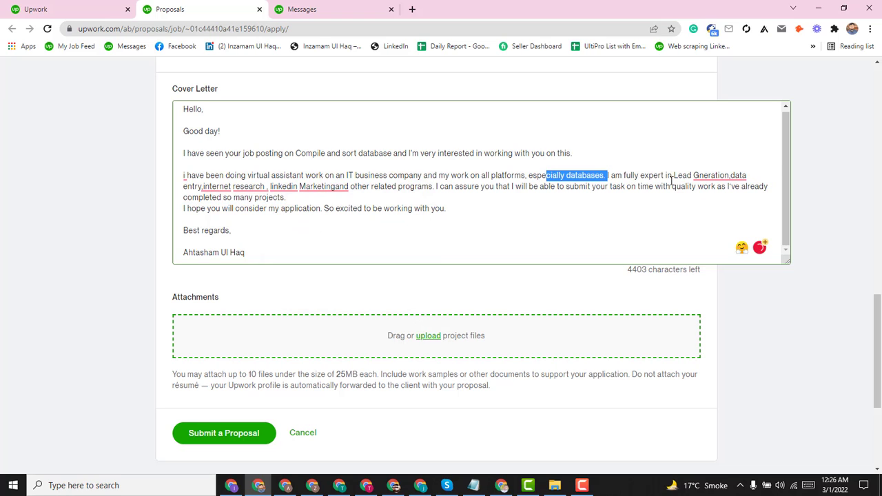
left_click(672, 177)
mouse_move(733, 174)
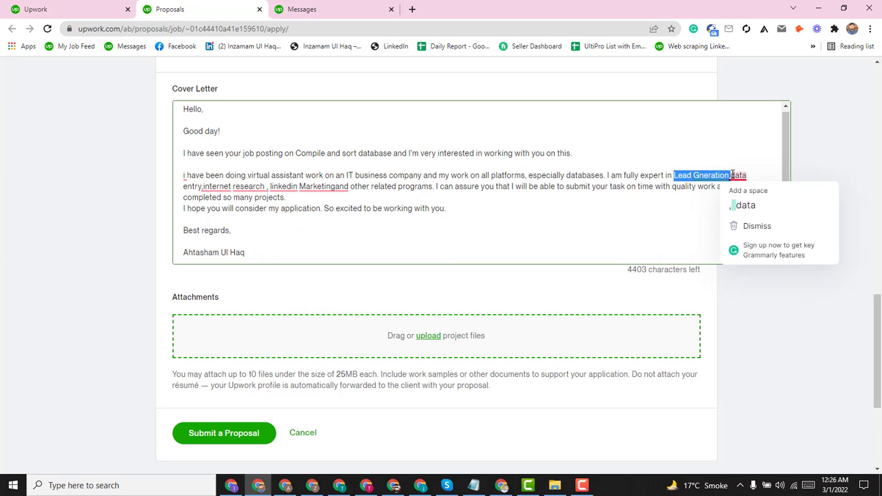
left_click(732, 175)
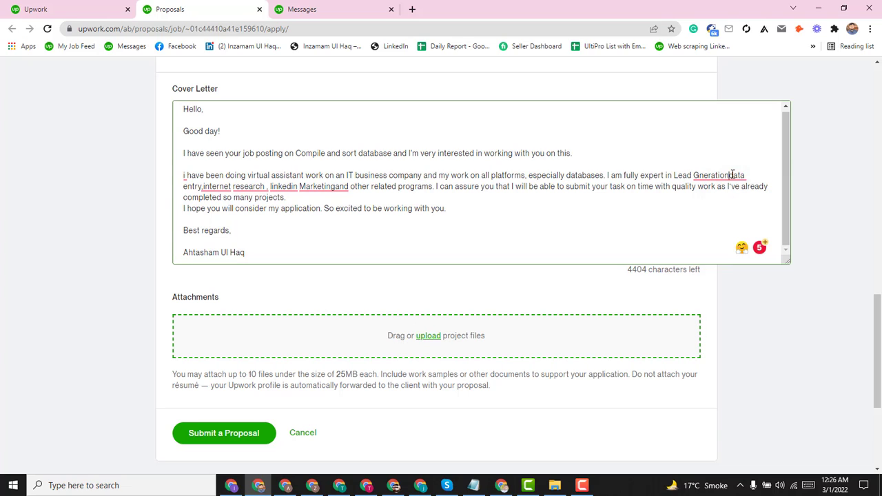
key("BackSpace")
key("BackSpace")
key("BackSpace")
key("BackSpace")
key("BackSpace")
key("BackSpace")
key("BackSpace")
key("BackSpace")
key("BackSpace")
key("BackSpace")
key("BackSpace")
key("BackSpace")
key("BackSpace")
key("BackSpace")
key("BackSpace")
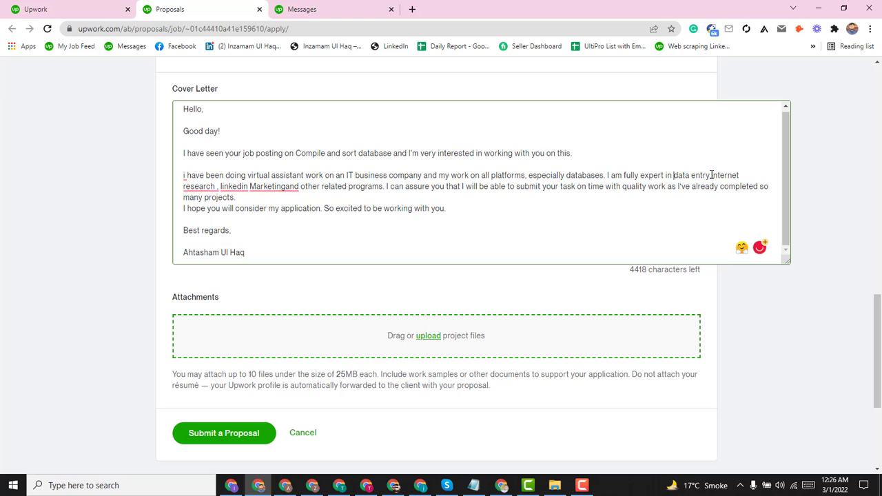
left_click_drag(712, 175, 384, 187)
key("BackSpace")
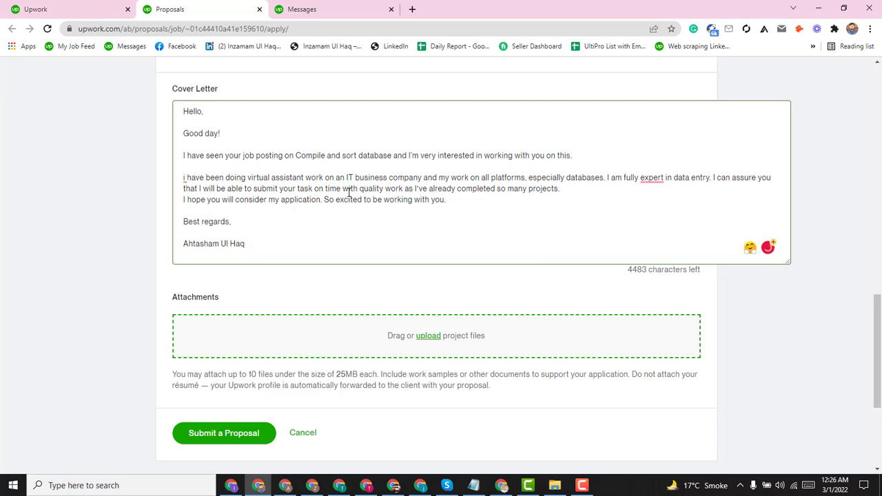
Step: Replace the name under "Best regards" with the applicant's full name and submit the proposal
left_click_drag(246, 244, 173, 246)
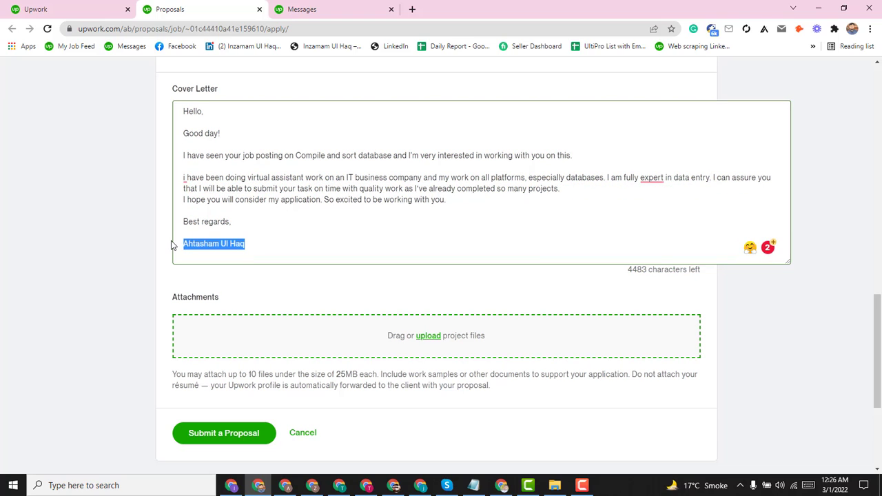
type("Inzamam ")
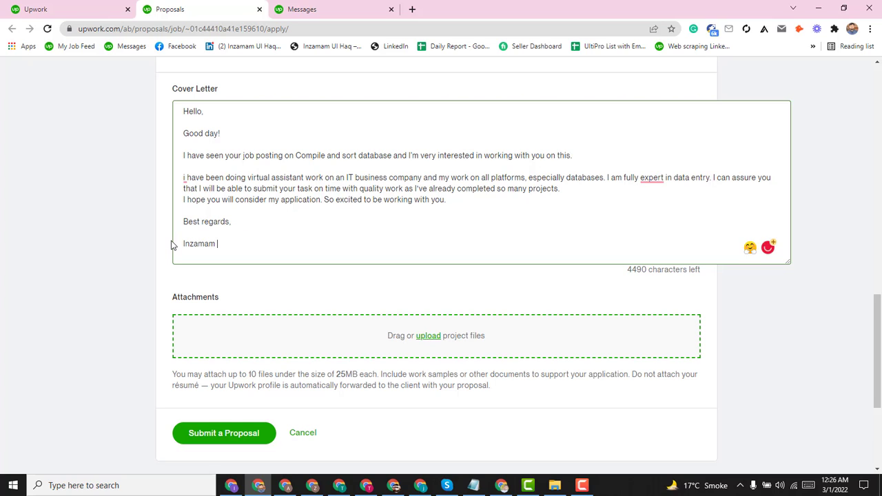
type("Ul Haq")
left_click(233, 445)
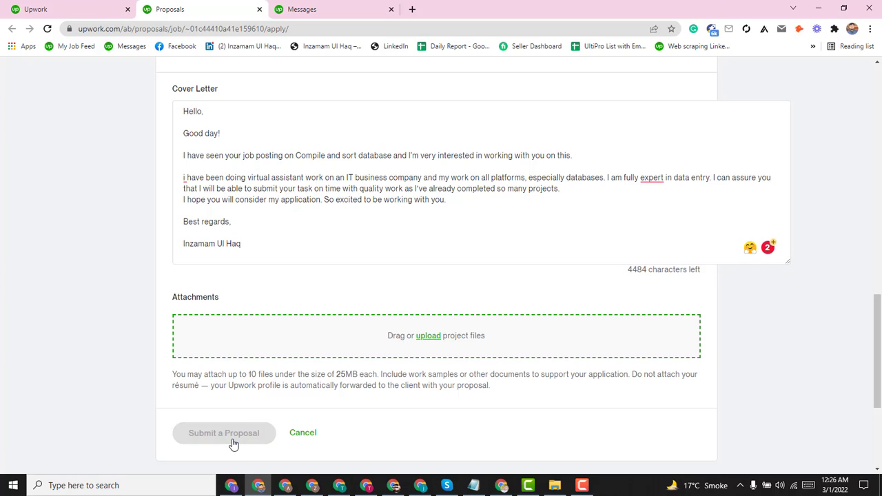
left_click(69, 8)
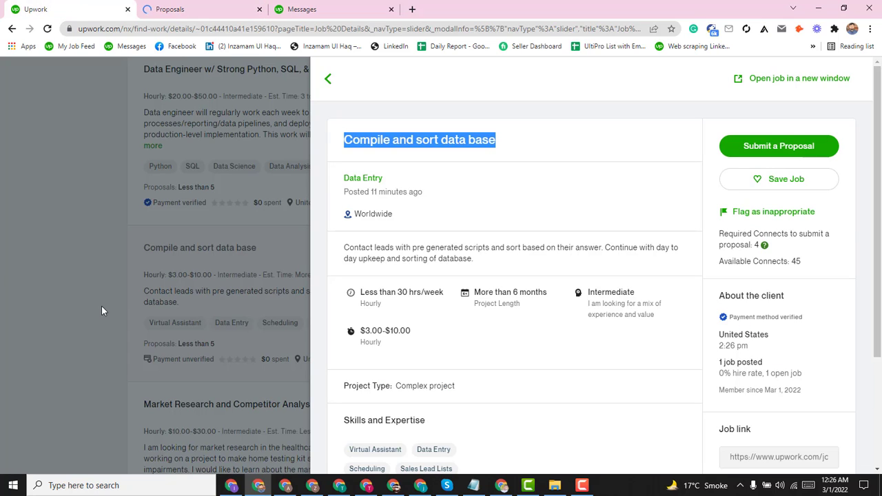
key("ctrl+Tab")
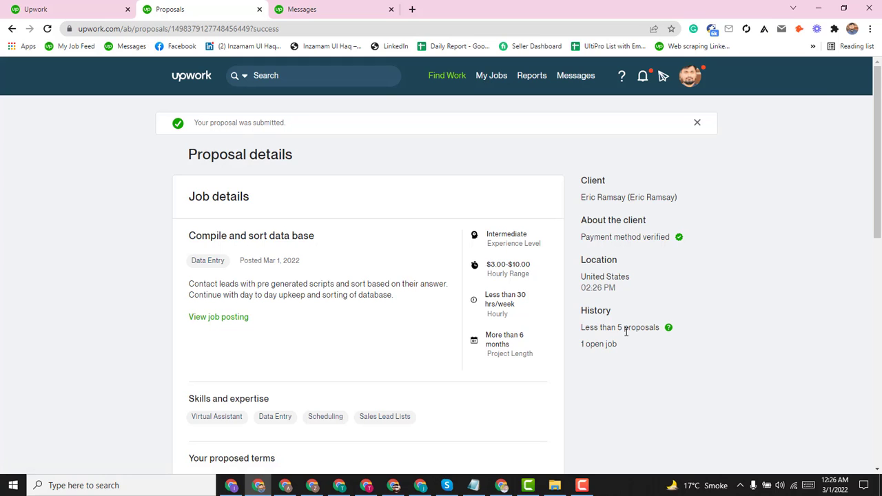
Step: Return to the job feed, close the open job details, and reload the feed for new postings
left_click(35, 9)
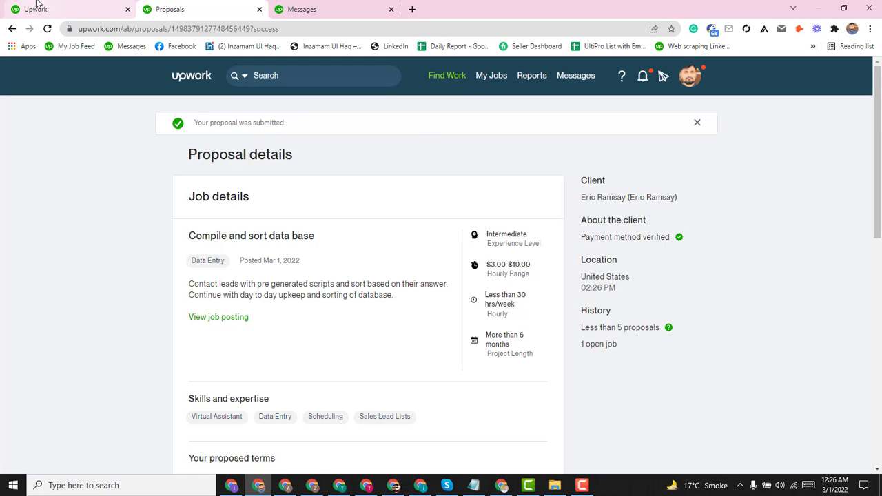
left_click(42, 266)
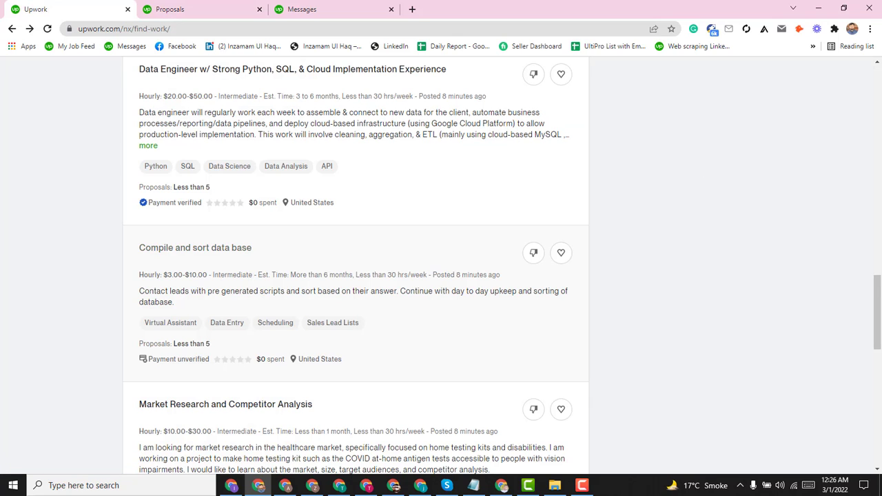
left_click_drag(879, 292, 879, 334)
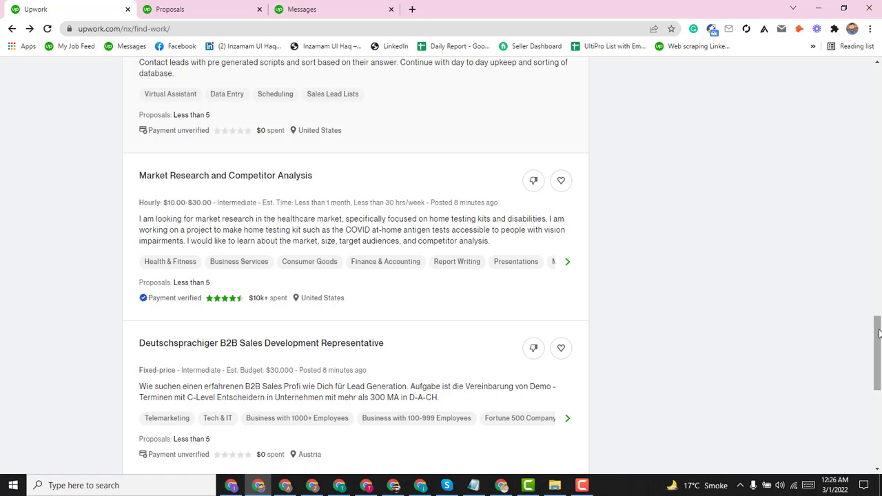
mouse_move(879, 333)
left_mouse_down()
mouse_move(880, 395)
mouse_move(880, 337)
left_mouse_up()
left_click_drag(881, 216, 879, 66)
left_click(62, 49)
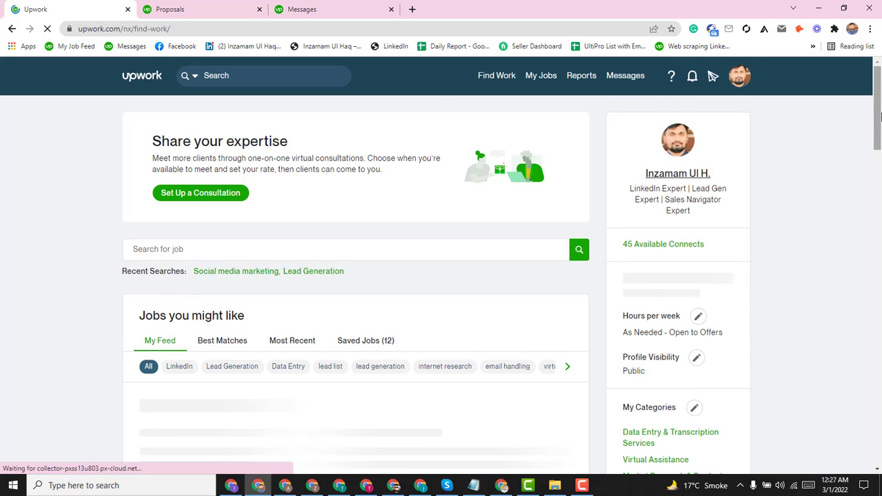
Step: Look over the newest jobs in the feed, briefly checking the "Retype a document to Ms word" job
left_click_drag(880, 107, 880, 155)
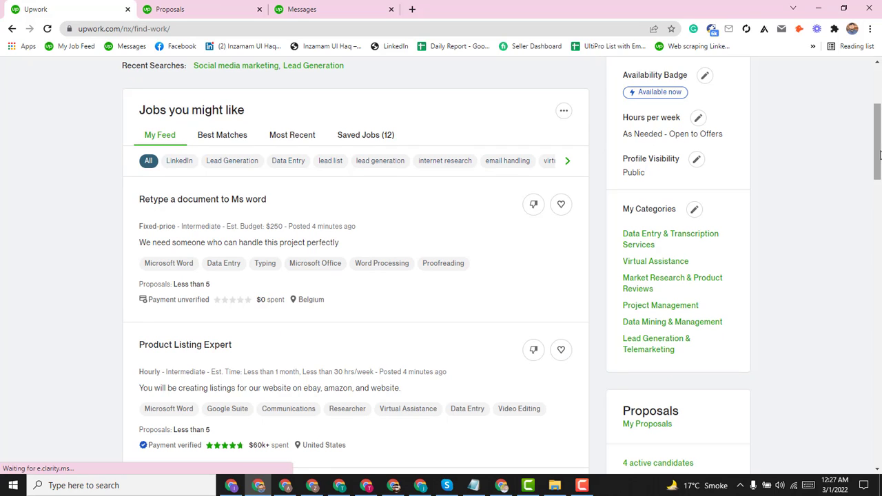
left_click(184, 233)
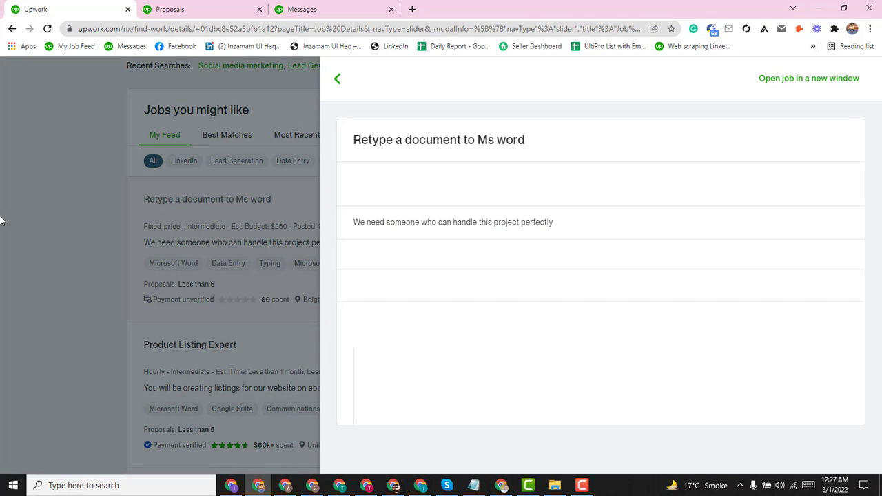
left_click(0, 221)
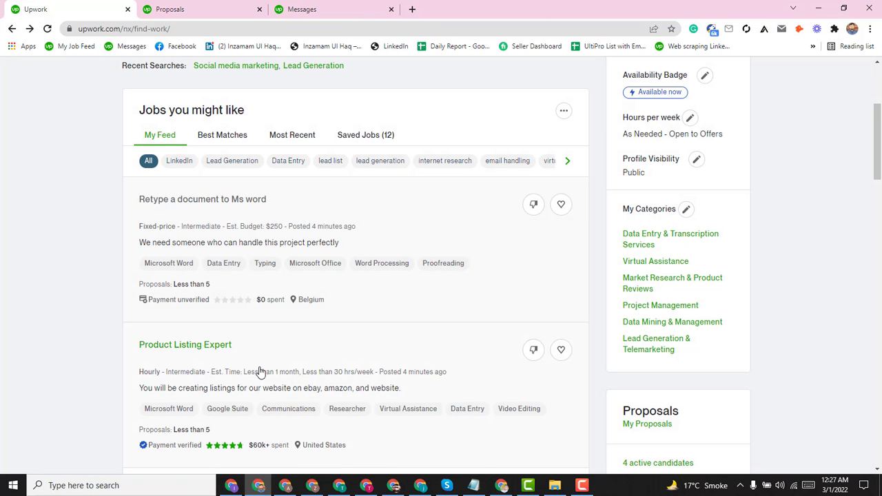
scroll(875, 200, "down", 3)
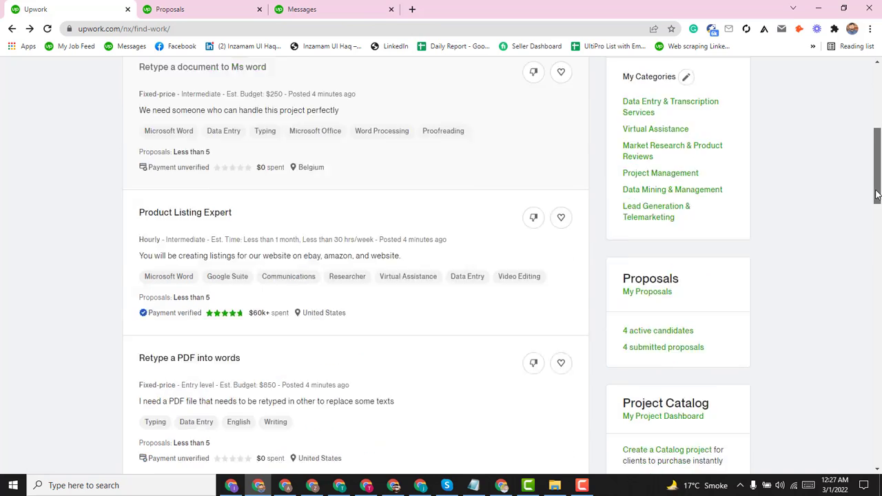
left_click_drag(877, 199, 881, 124)
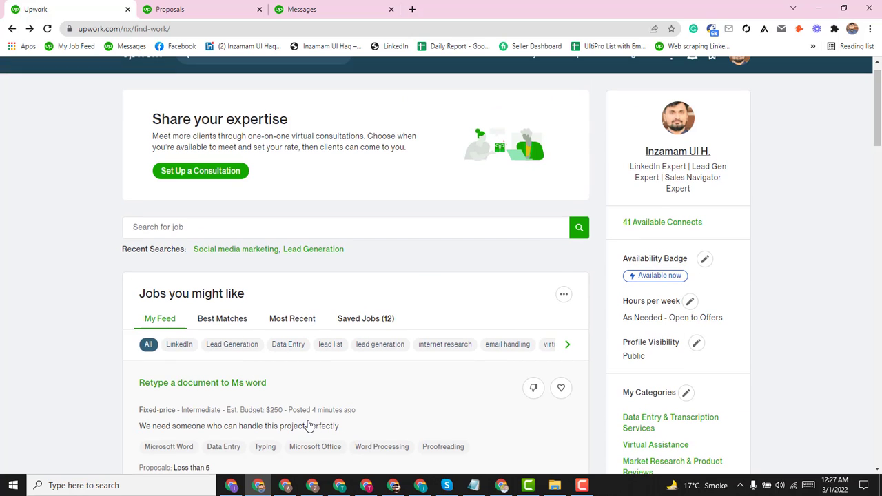
Step: Start a proposal for the "Retype a document to Ms word" job and close the previously submitted proposal's page
left_click(304, 424)
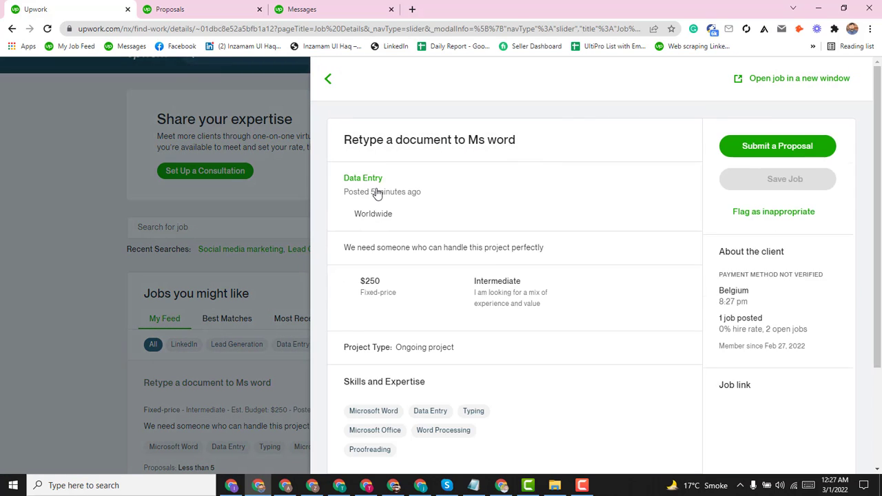
left_click(780, 145)
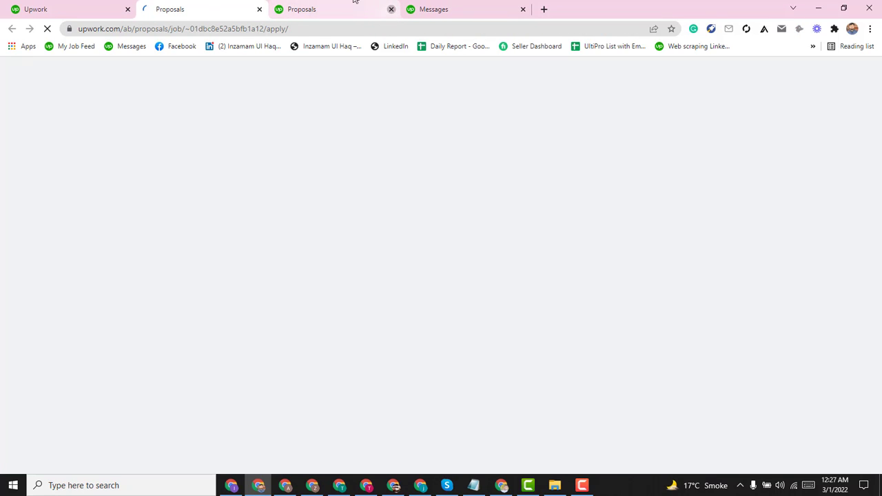
left_click(390, 9)
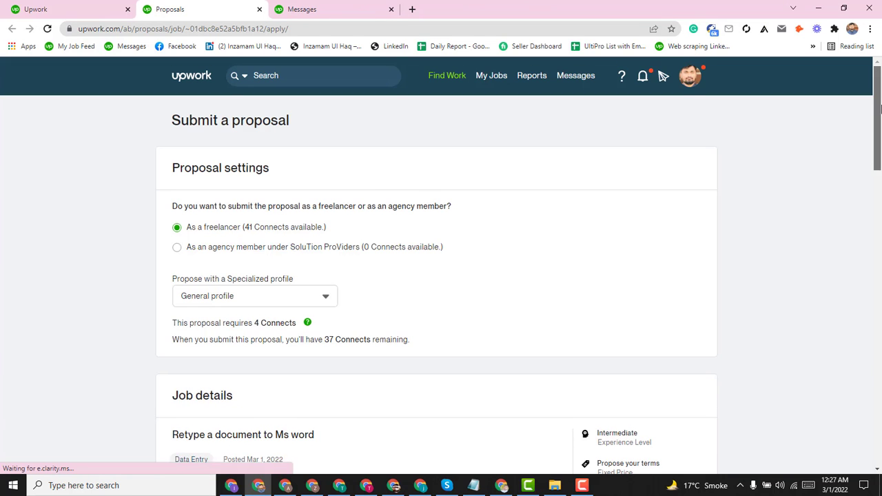
Step: In the proposal terms, choose to be paid by project instead of by milestone
scroll(867, 143, "down", 2)
scroll(412, 122, "down", 5)
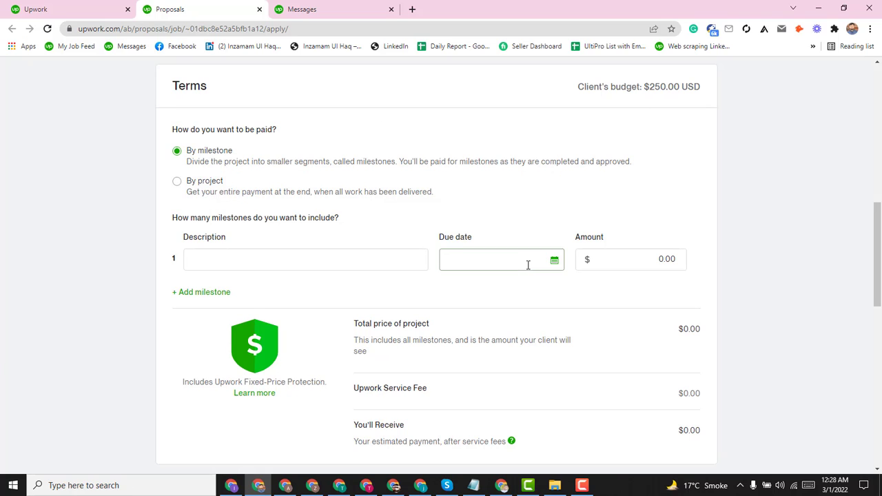
left_click(327, 263)
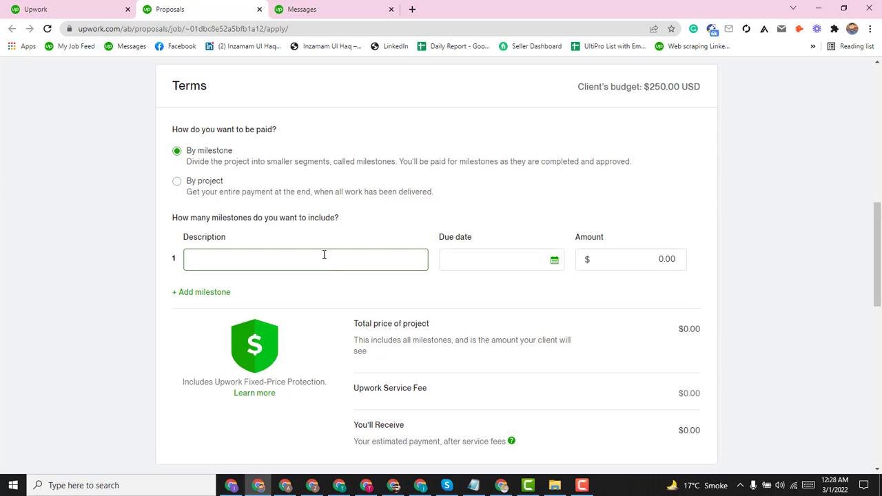
left_click(230, 181)
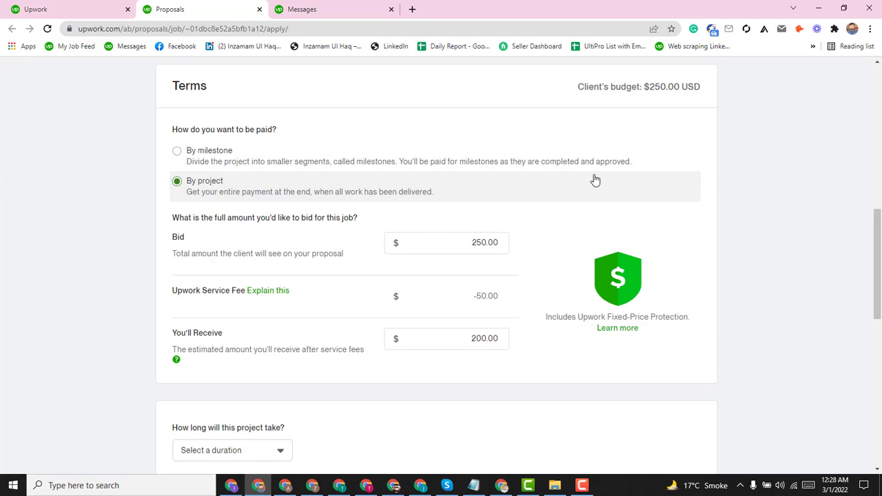
Step: Set the expected project duration to less than 1 month
left_click_drag(877, 241, 876, 316)
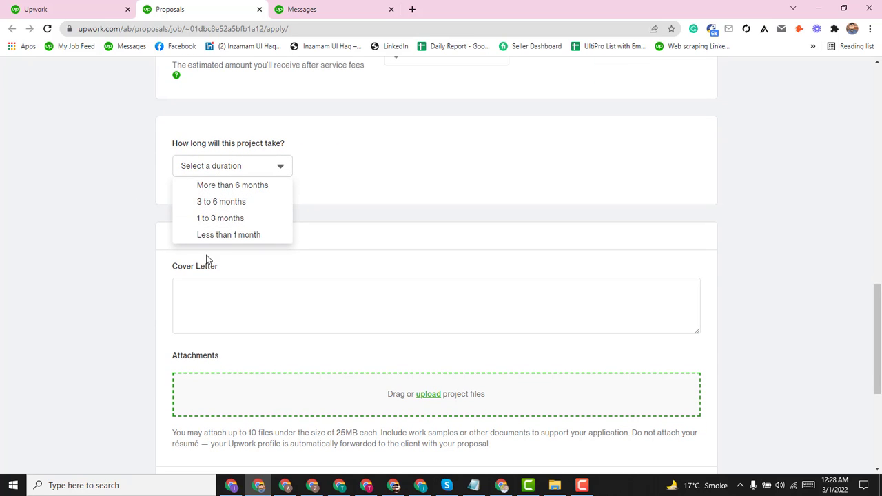
left_click(148, 247)
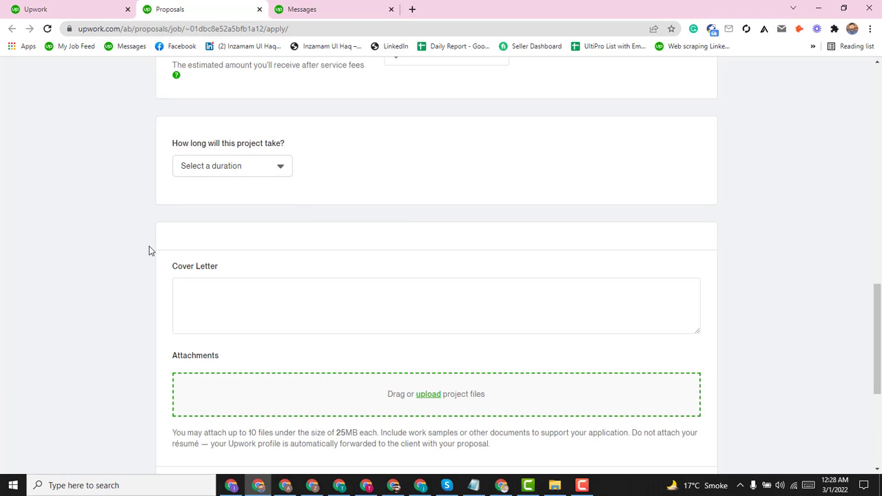
left_click(222, 164)
left_click(220, 235)
Step: Check the cover letter template in Notepad, paste it into the proposal's Cover Letter, and enlarge the text box to show more of the letter
left_click(478, 488)
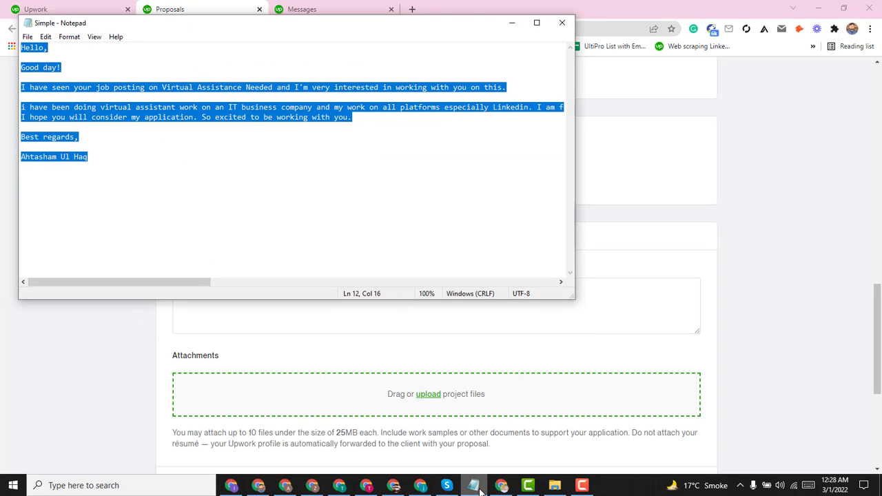
left_click(474, 486)
left_click(340, 324)
key("ctrl+v")
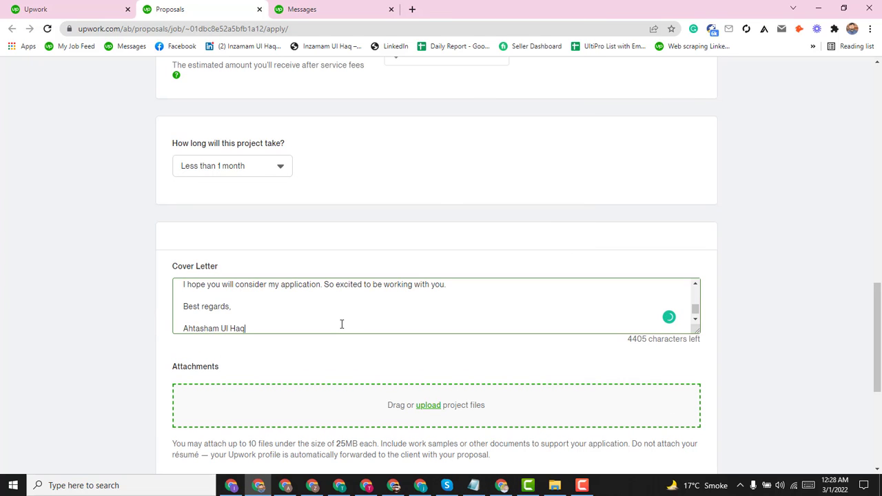
left_click_drag(697, 330, 790, 432)
Step: Copy the title "Retype a document to Ms word" from the job posting and replace "Virtual Assistance Needed" with it in the cover letter
left_click(93, 7)
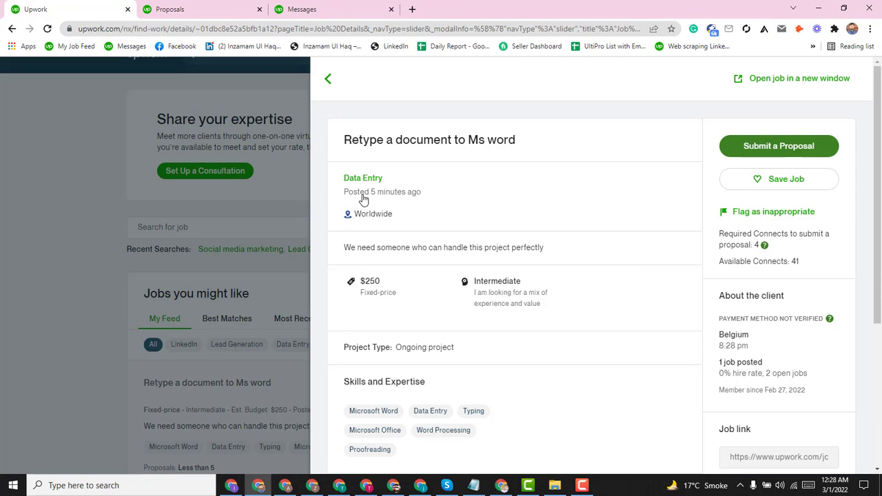
left_click_drag(343, 140, 514, 141)
key("ctrl+c")
left_click(200, 9)
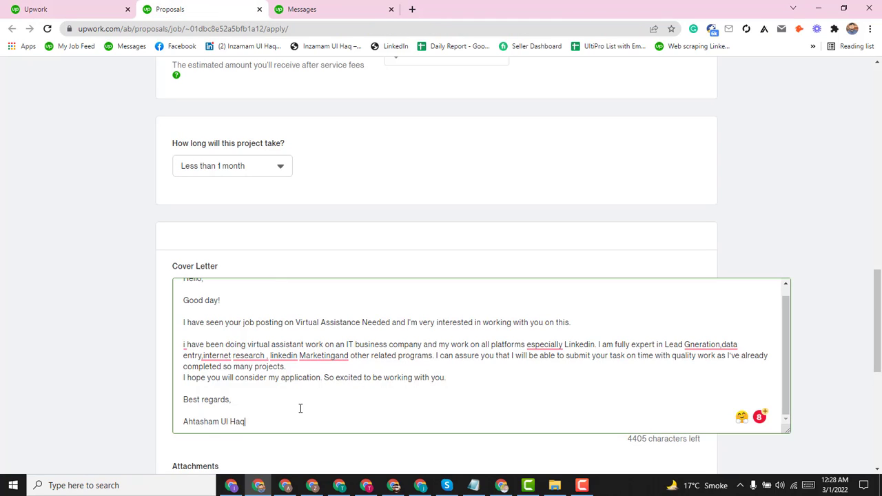
left_click_drag(296, 322, 390, 324)
key("ctrl+v")
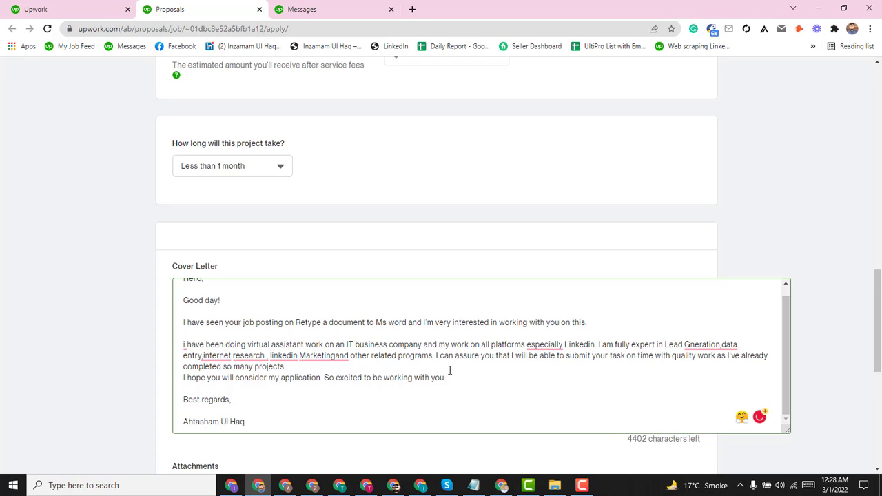
Step: Delete the cover letter's sentences about virtual assistant work and lead generation expertise, leaving no stray characters before "I can assure you"
left_click_drag(435, 356, 184, 350)
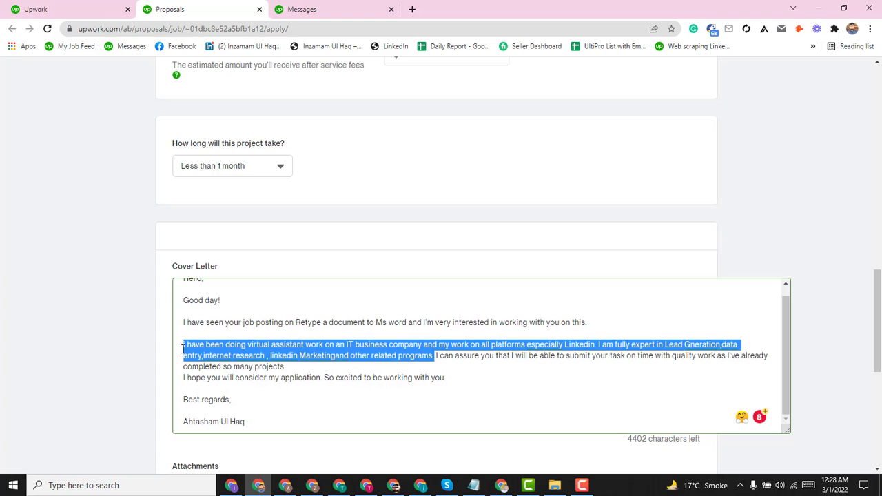
key("BackSpace")
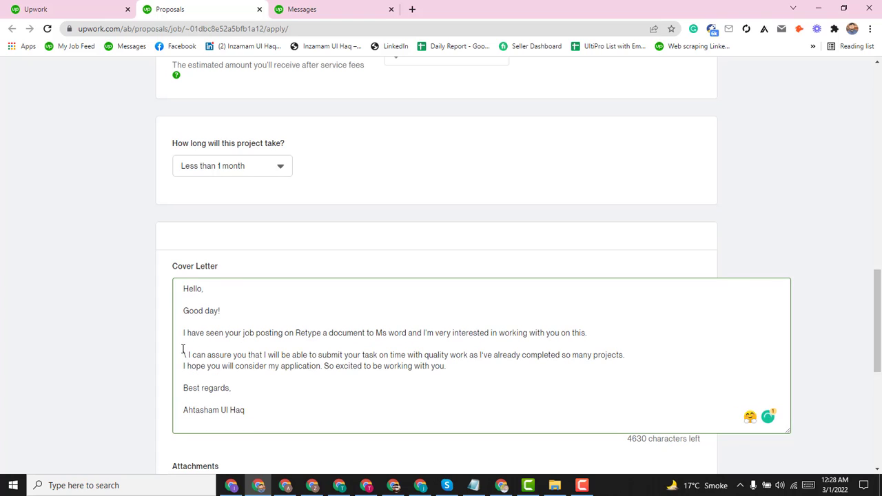
type("\\")
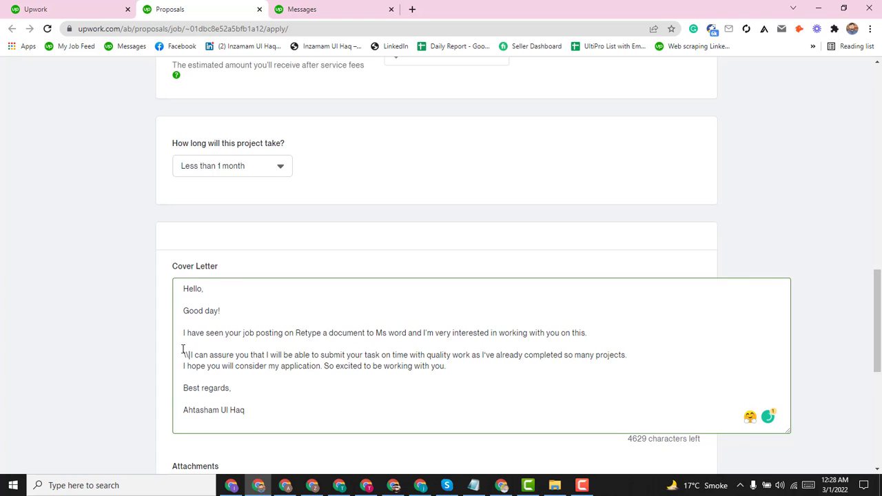
key("BackSpace")
key("Delete")
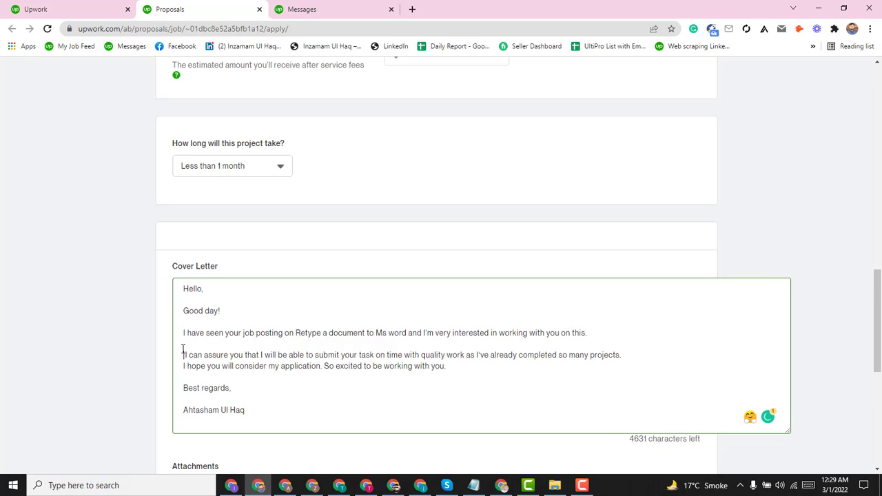
Step: Insert the sentence "I can write 40+words in one minute." before "I can assure you" in the cover letter
type("I can wr")
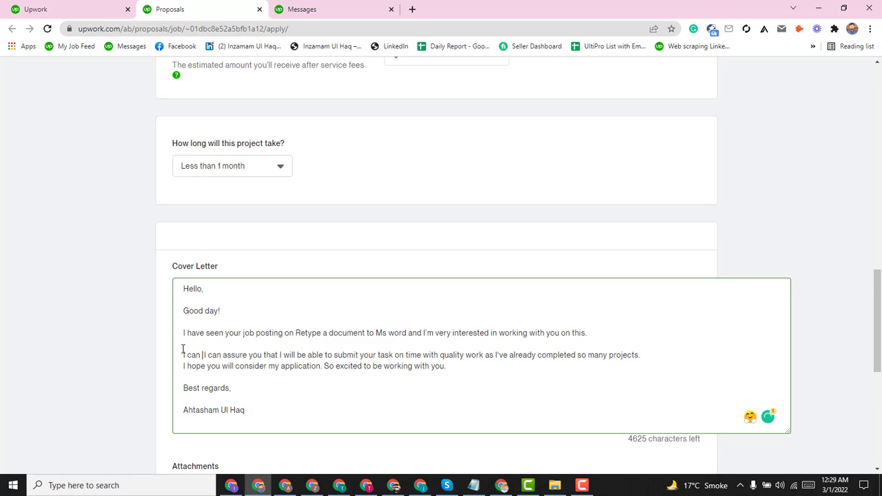
type("ite ")
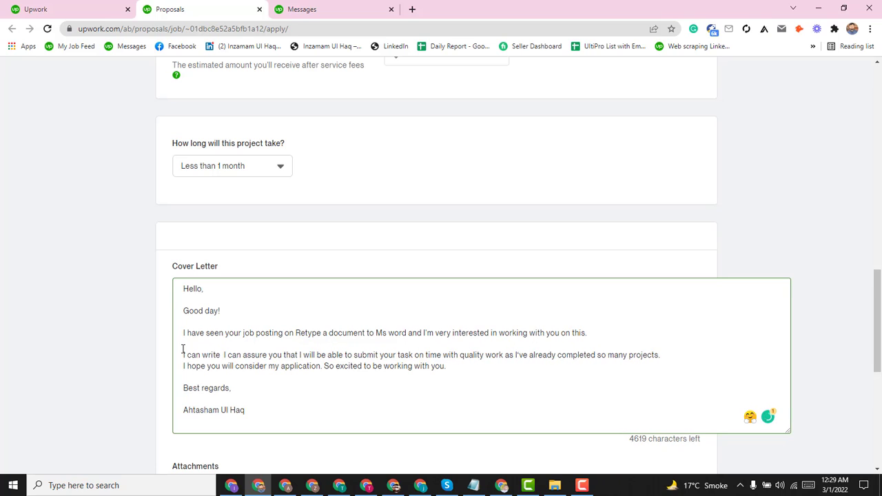
type("40")
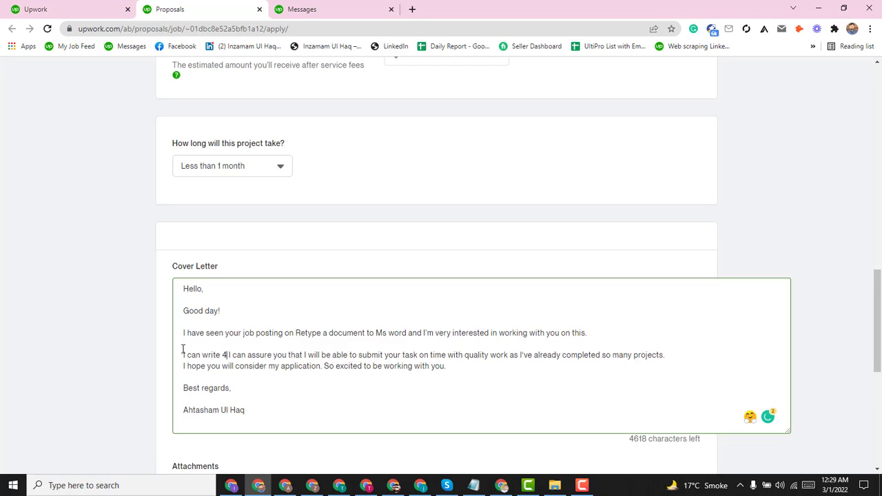
type("+word ")
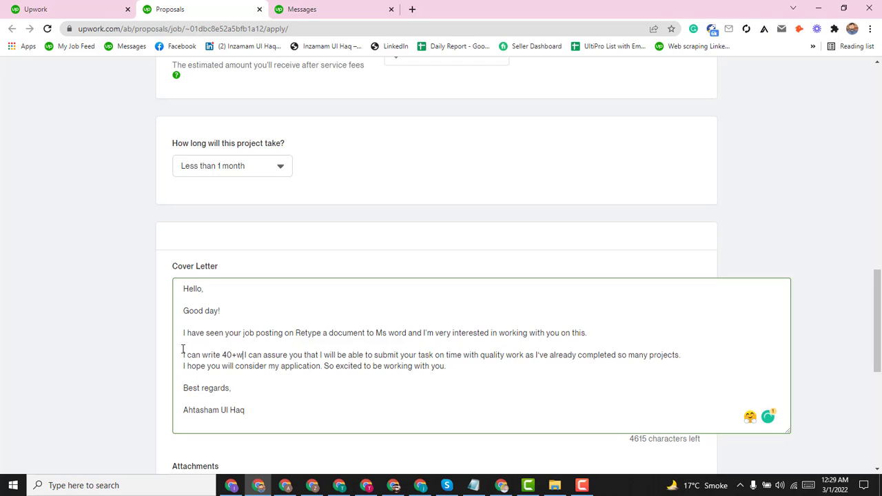
type("ii")
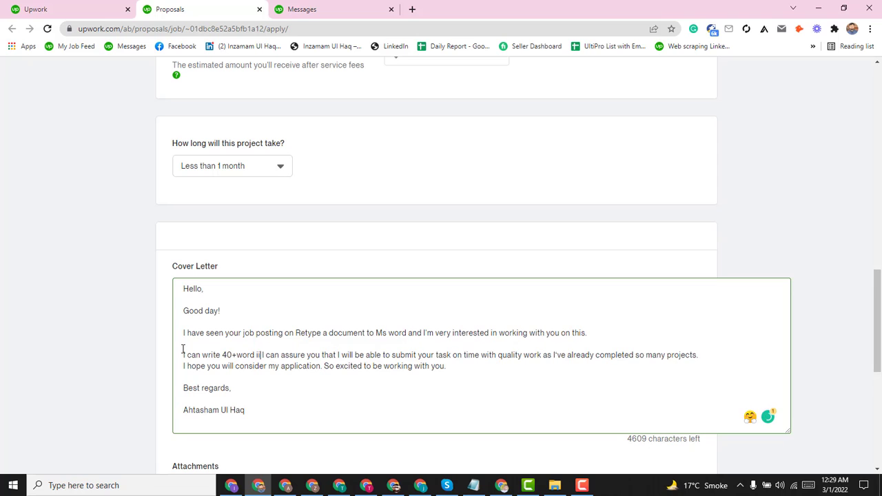
type(" one ")
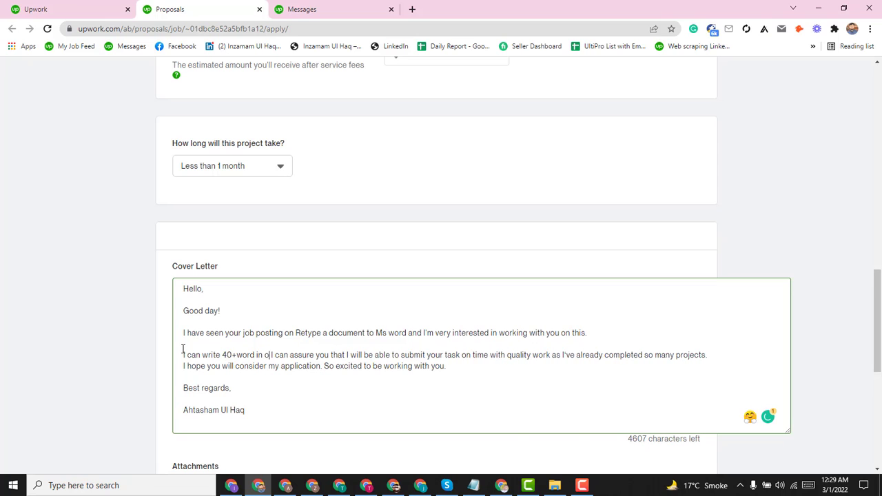
type("min ")
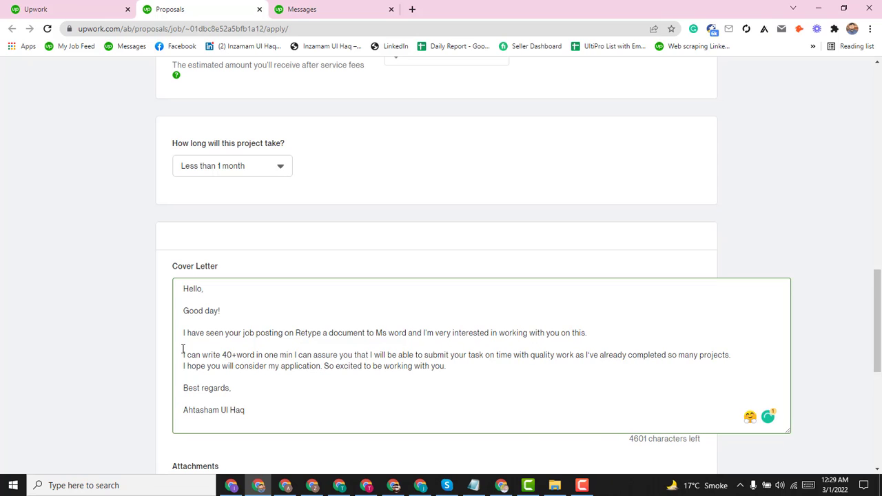
type("ute")
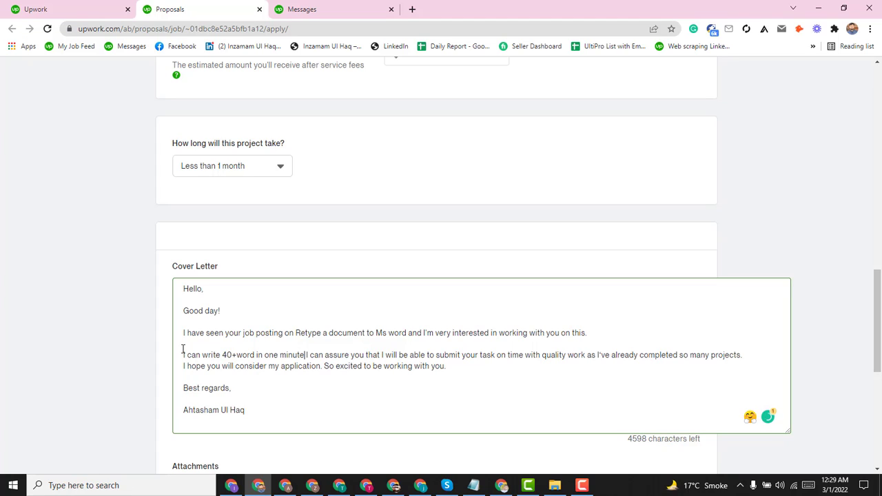
type(".")
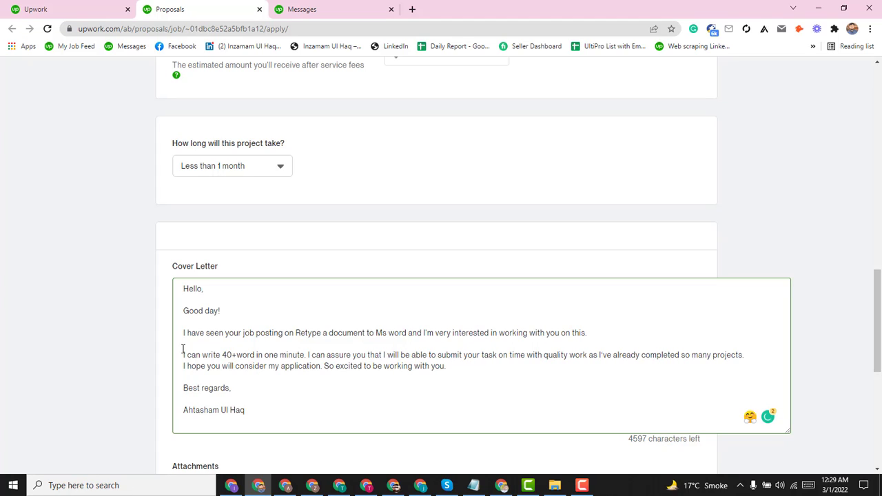
left_click(254, 354)
type("s")
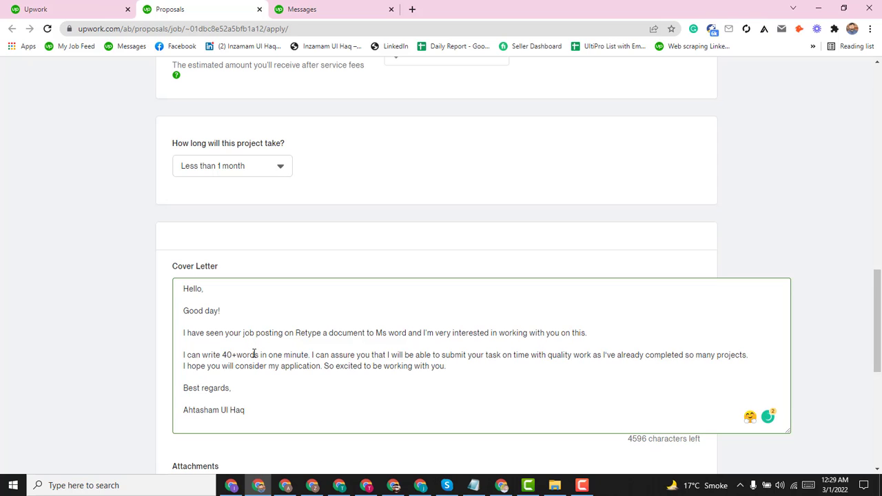
Step: Replace the first name in the cover letter's signature with the applicant's first name
scroll(705, 265, "down", 3)
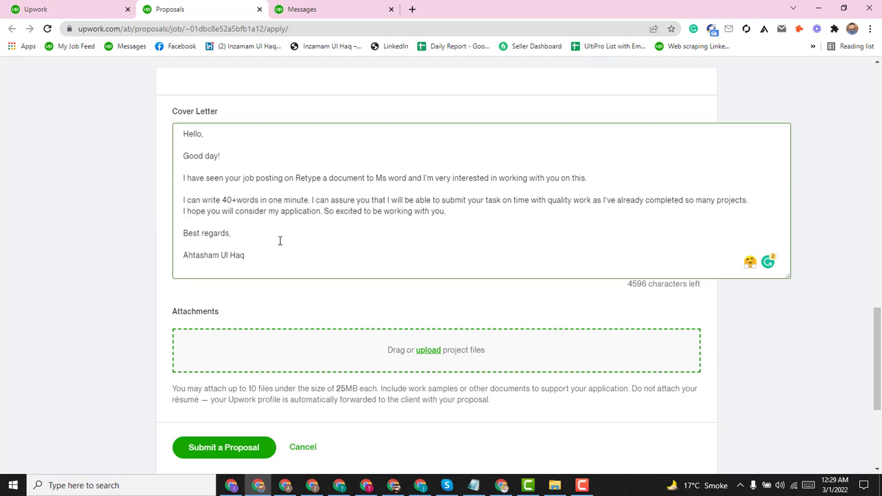
double_click(194, 254)
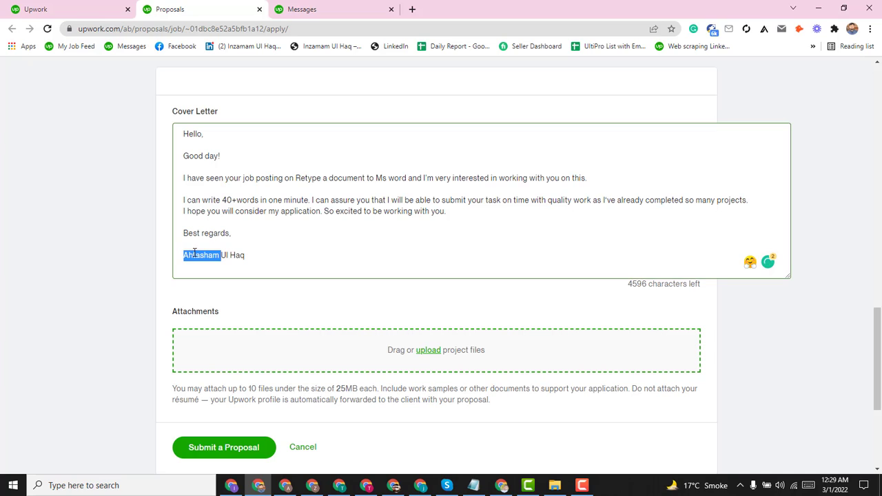
key("BackSpace")
type("Inzamam")
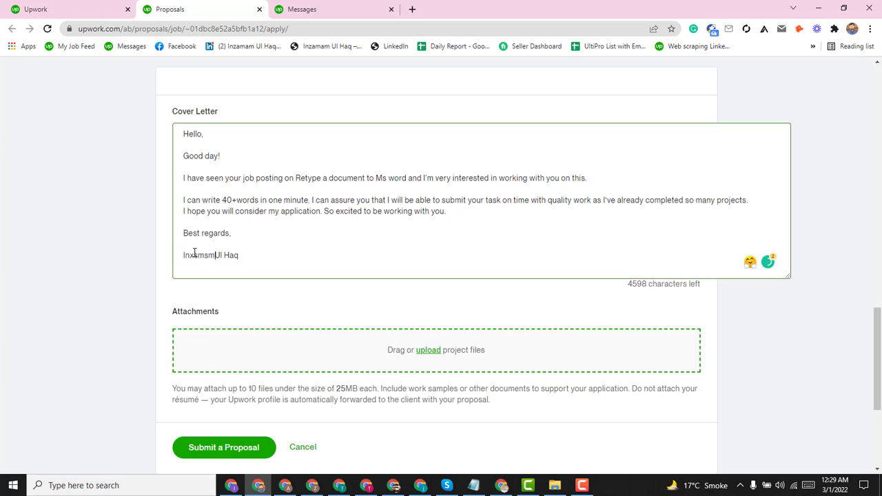
key("BackSpace")
key("BackSpace")
key("BackSpace")
key("BackSpace")
type("amam")
key("BackSpace")
key("BackSpace")
key("BackSpace")
key("BackSpace")
type("amam")
Step: Submit the proposal, acknowledging the fixed-price project notice with "Yes, I understand."
left_click(249, 449)
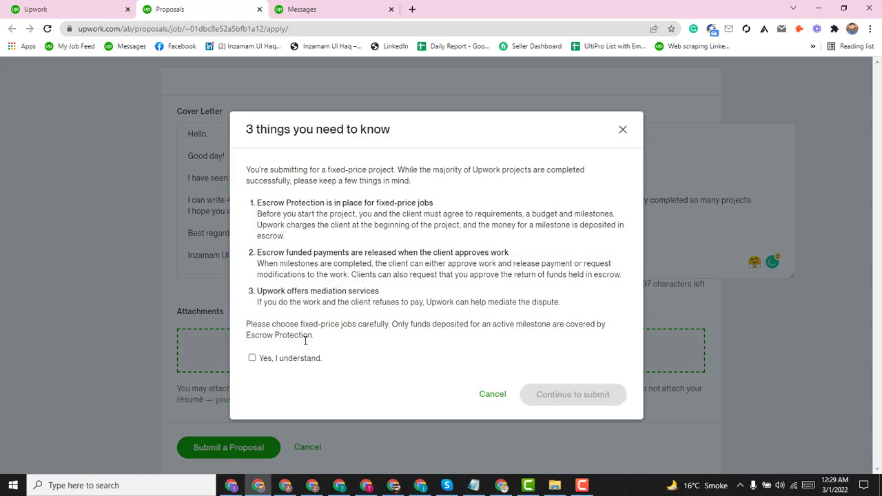
left_click(290, 357)
left_click(571, 395)
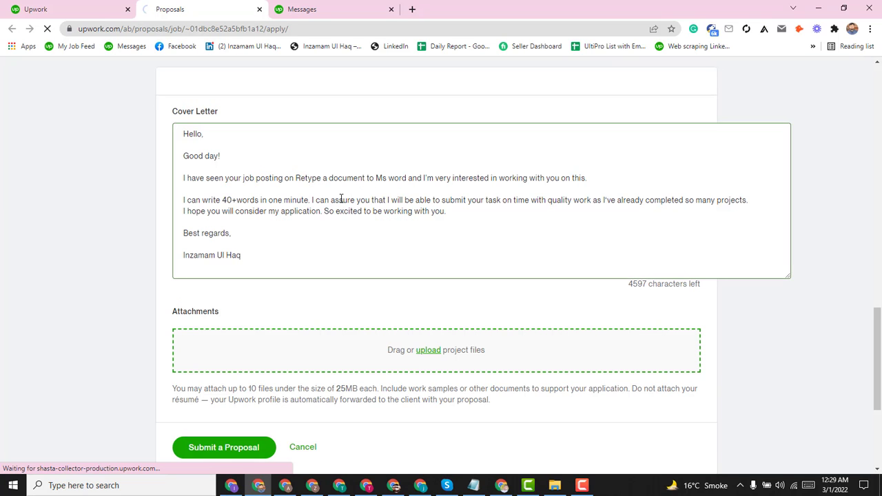
Step: Return to the job feed and close the open job details to show the feed's listings
left_click(75, 7)
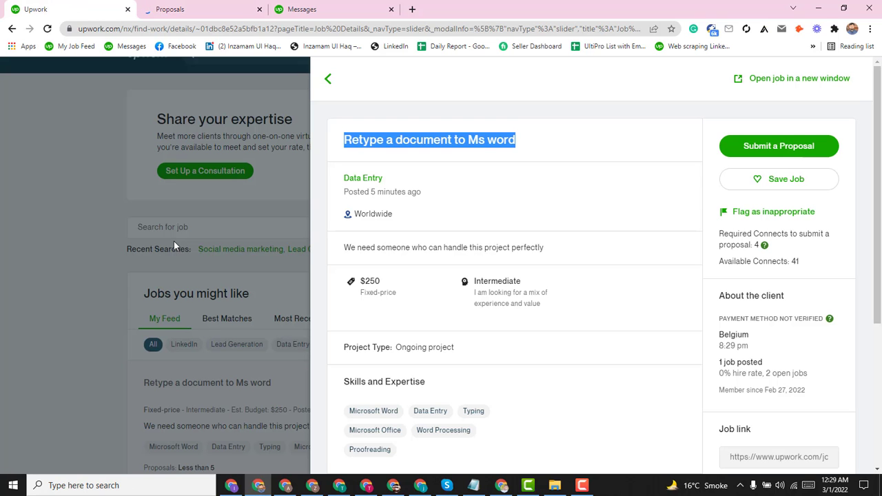
left_click(583, 222)
key("Escape")
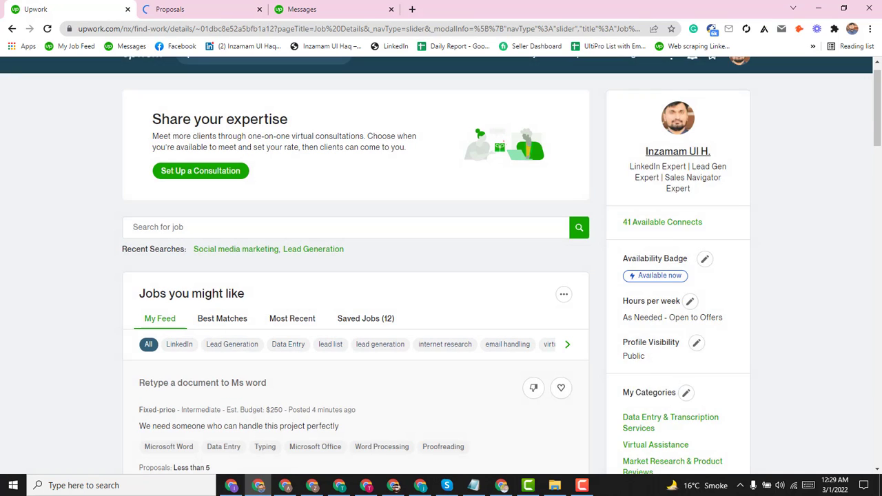
scroll(395, 171, "down", 2)
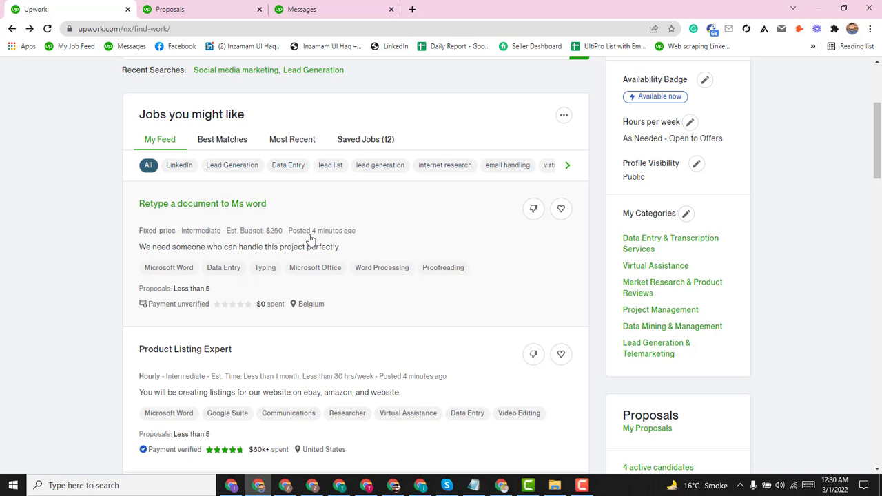
Step: Check the proposal activity on the "Retype a document to Ms word" job and close its details
left_click(319, 238)
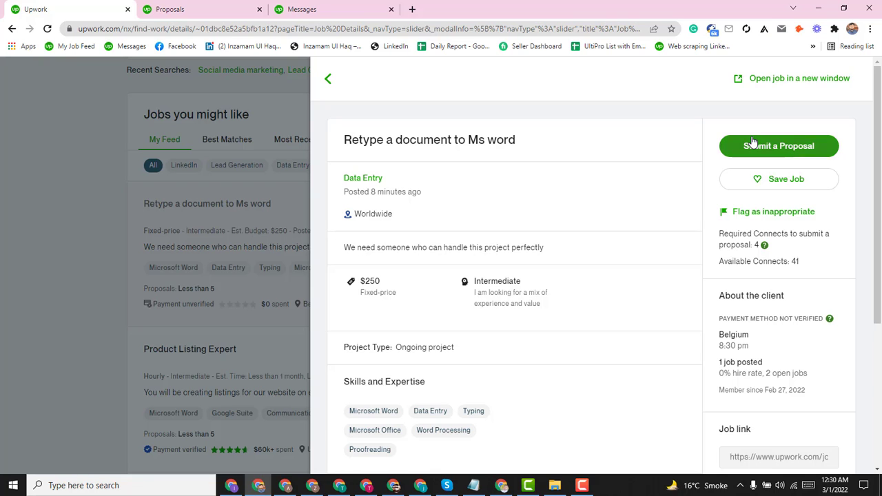
scroll(875, 305, "down", 4)
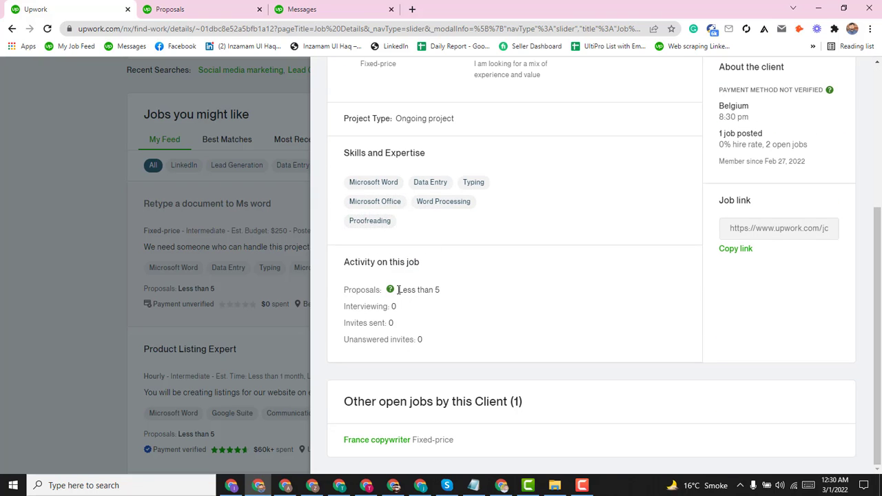
left_click_drag(399, 290, 453, 297)
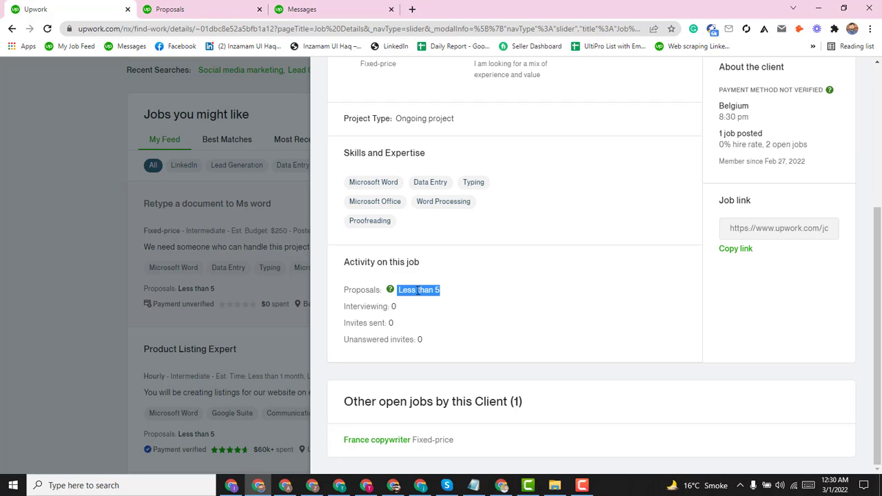
left_click(148, 373)
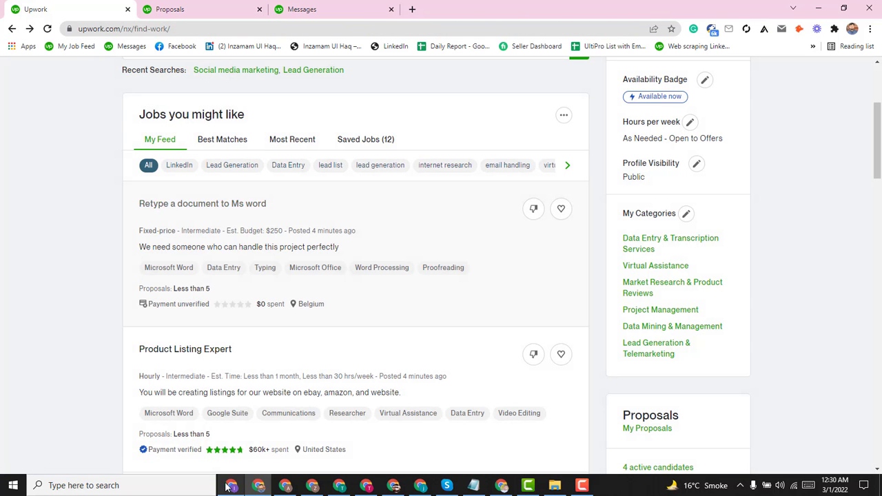
Step: Switch to the browser window with the YouTube channel page and look over its uploaded videos
left_click(230, 486)
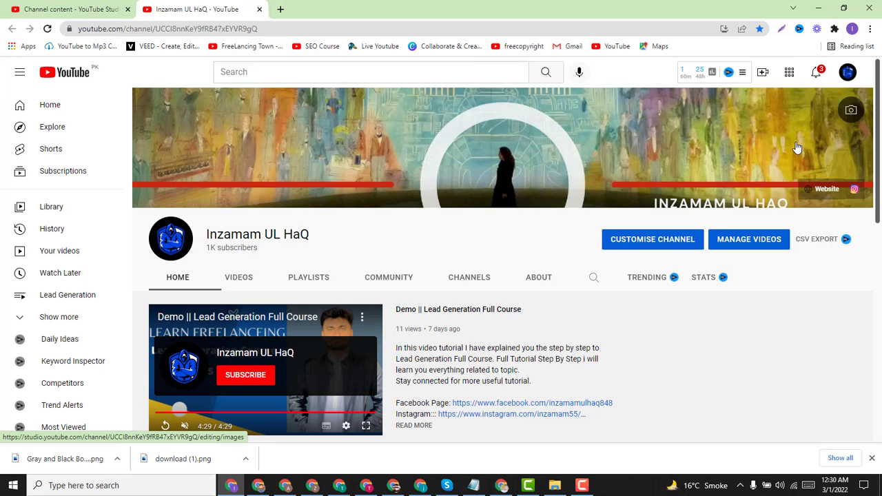
scroll(875, 168, "down", 2)
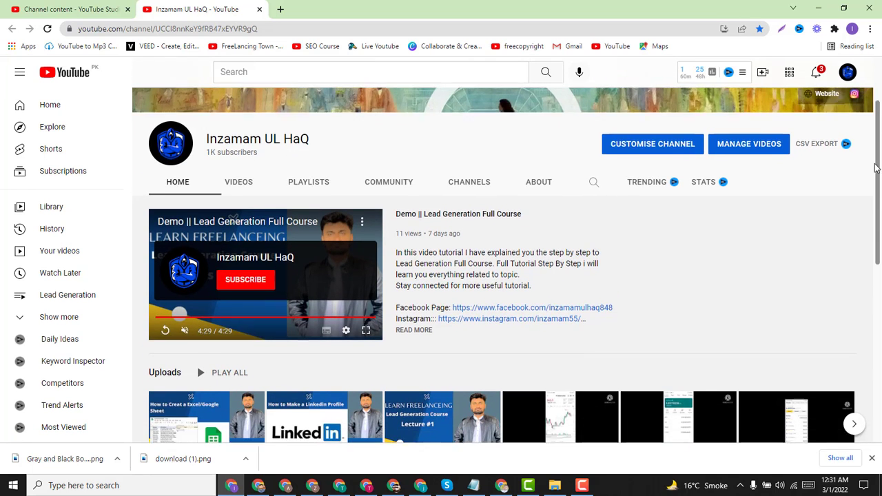
scroll(875, 168, "down", 2)
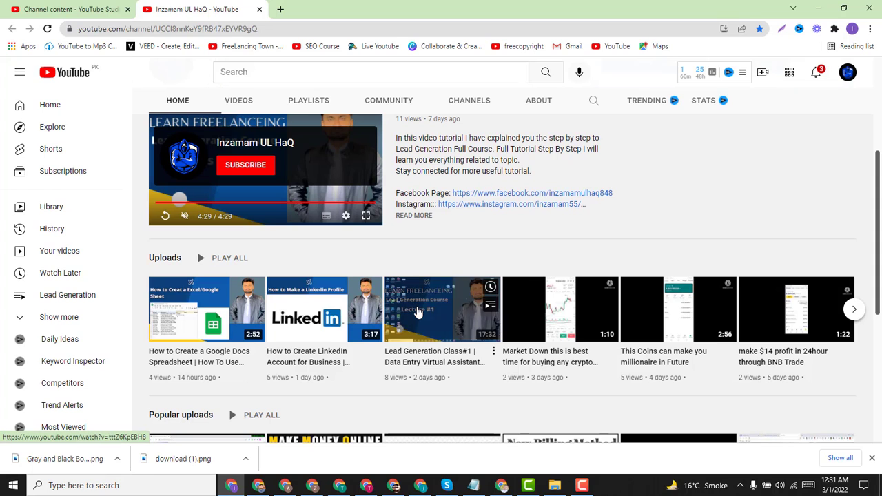